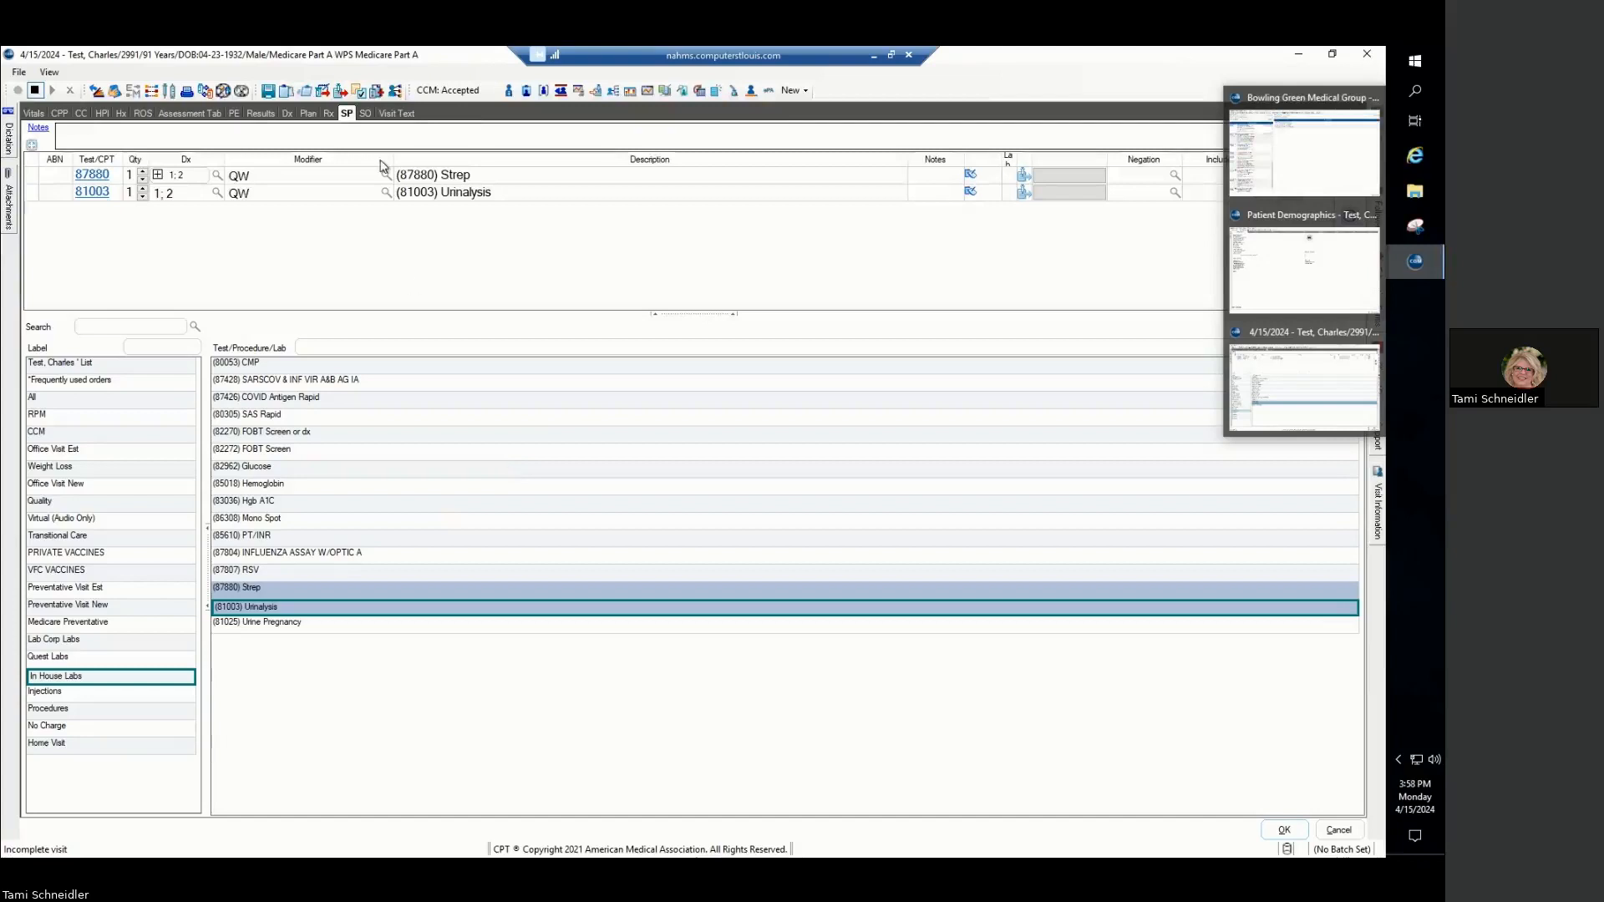
- Save the visit note containing the Strep and Urinalysis orders
{"action": "left_click", "coordinate": [350, 119]}
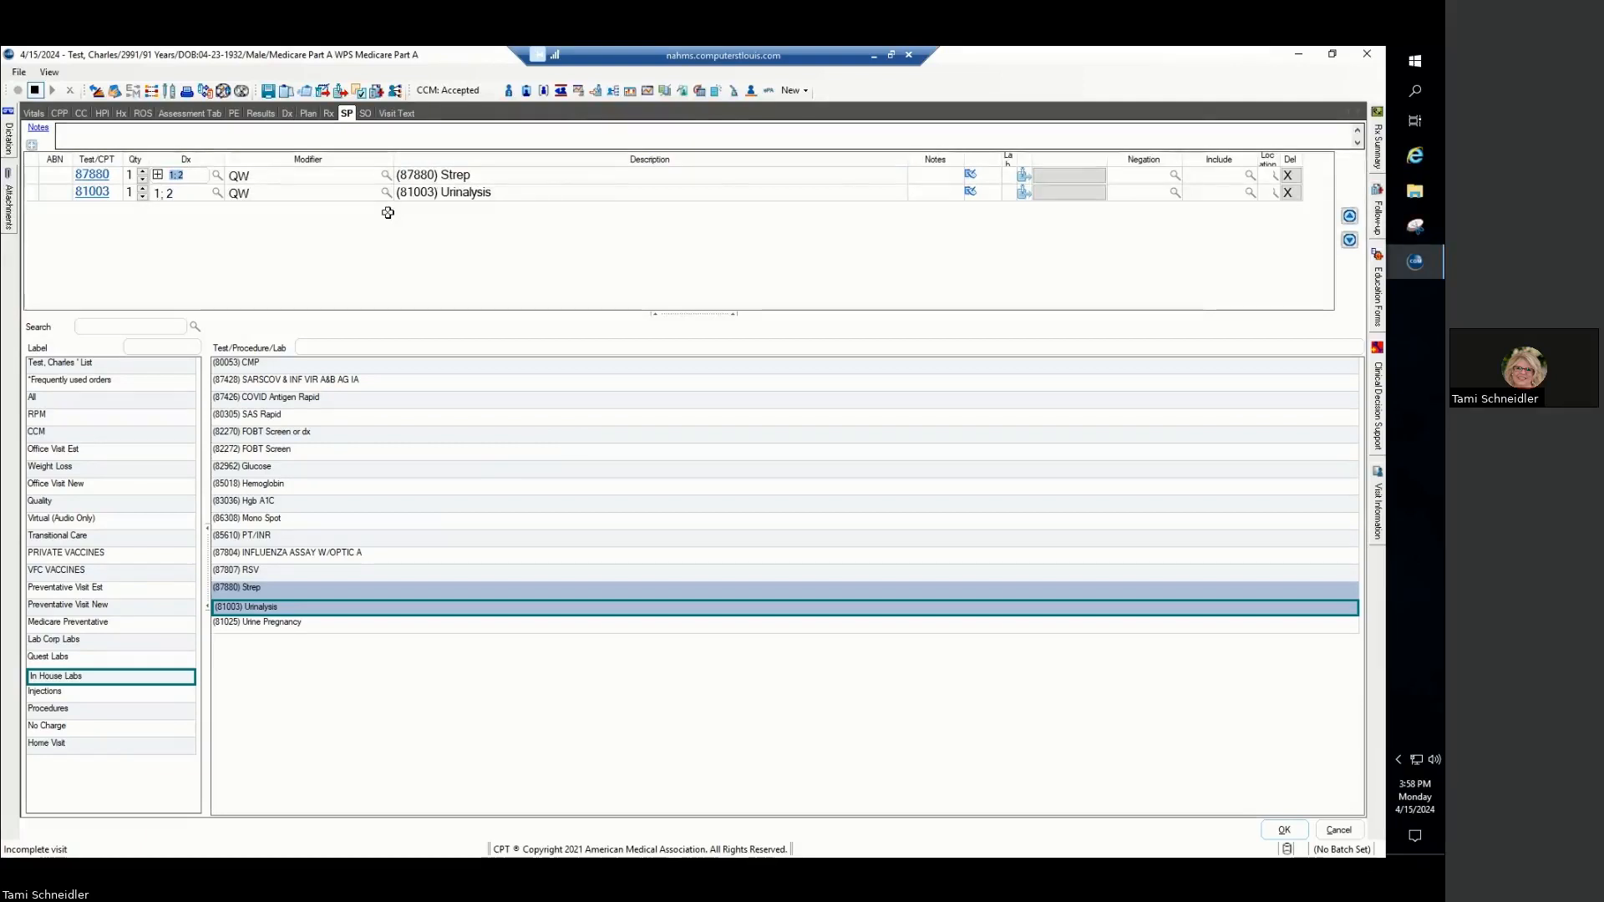
{"action": "left_click", "coordinate": [268, 92]}
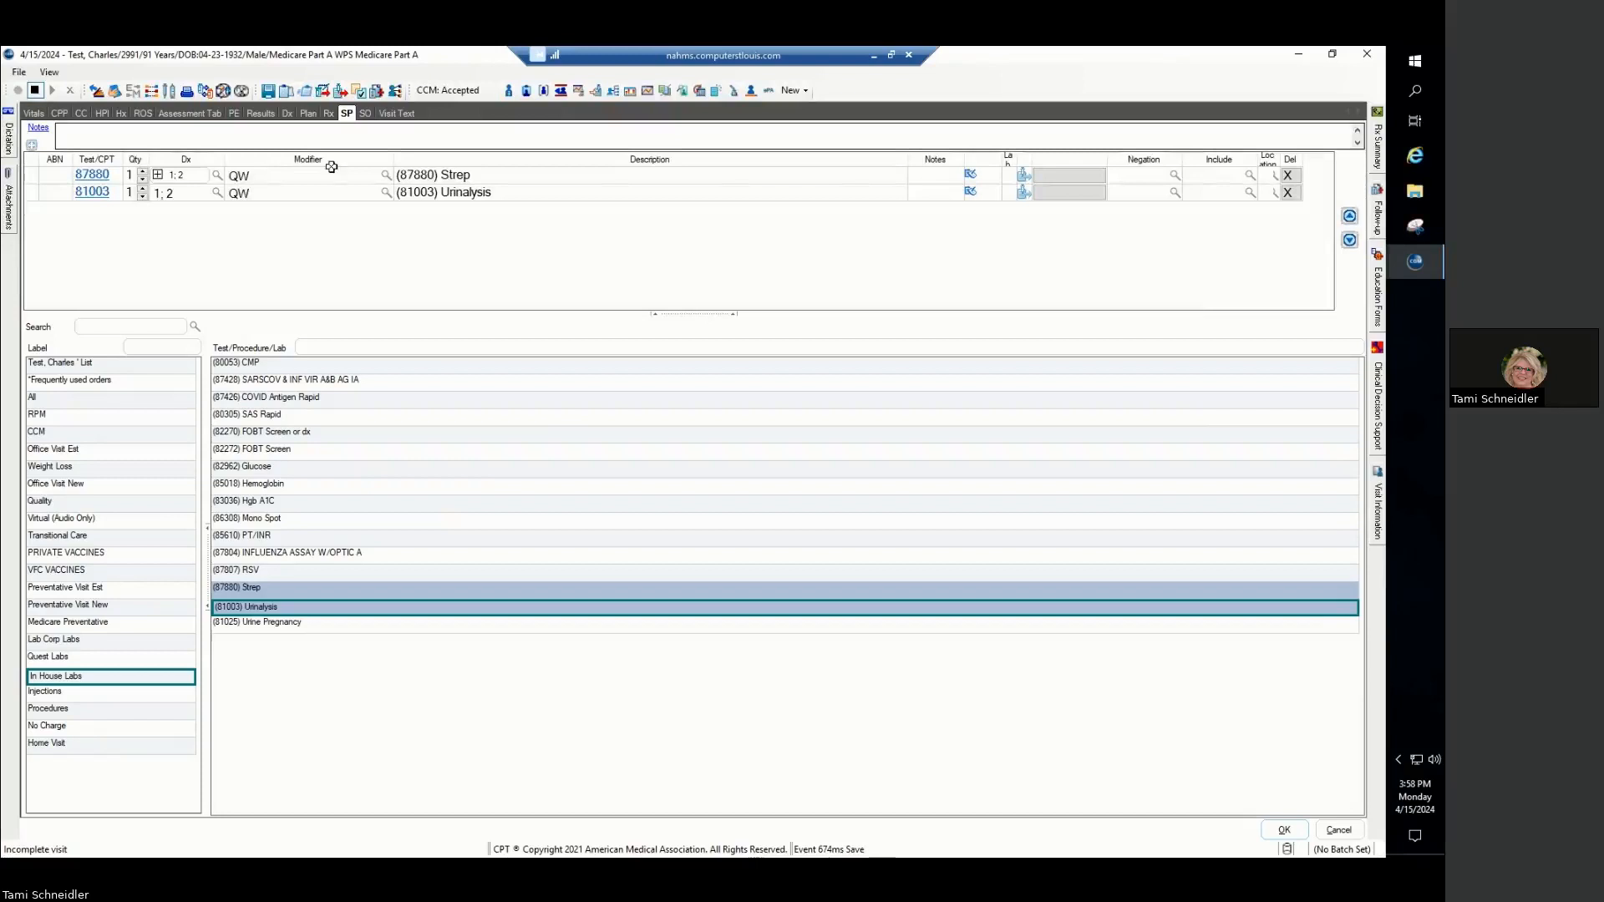
{"action": "left_click", "coordinate": [268, 92]}
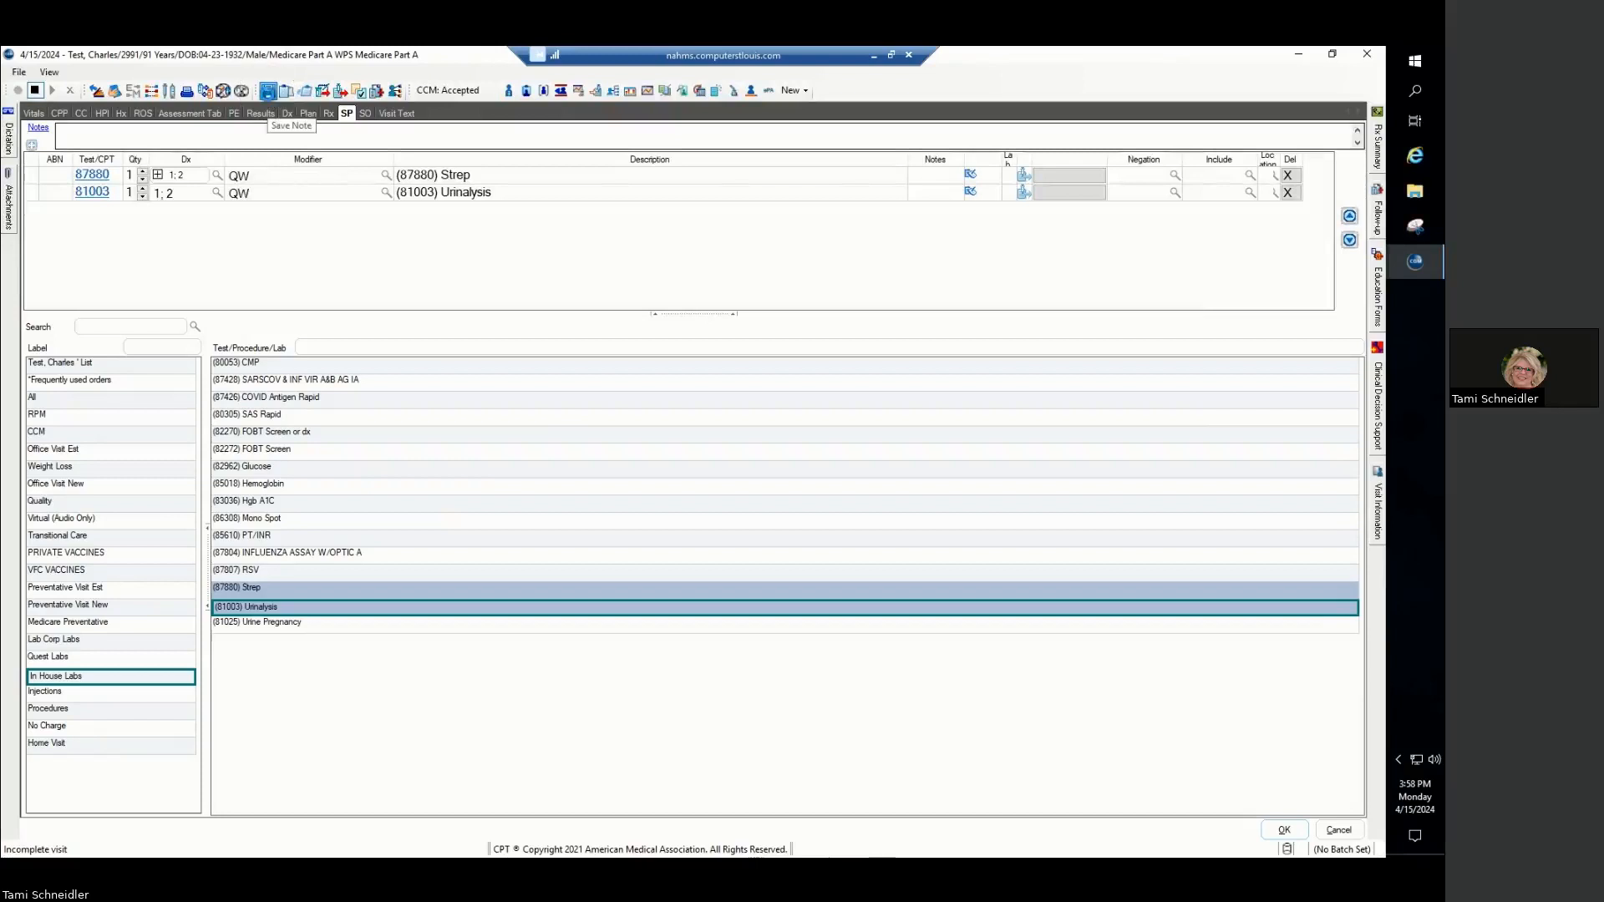
- Create a new result for the visit using the in-house Urinalysis template
{"action": "left_click", "coordinate": [265, 114]}
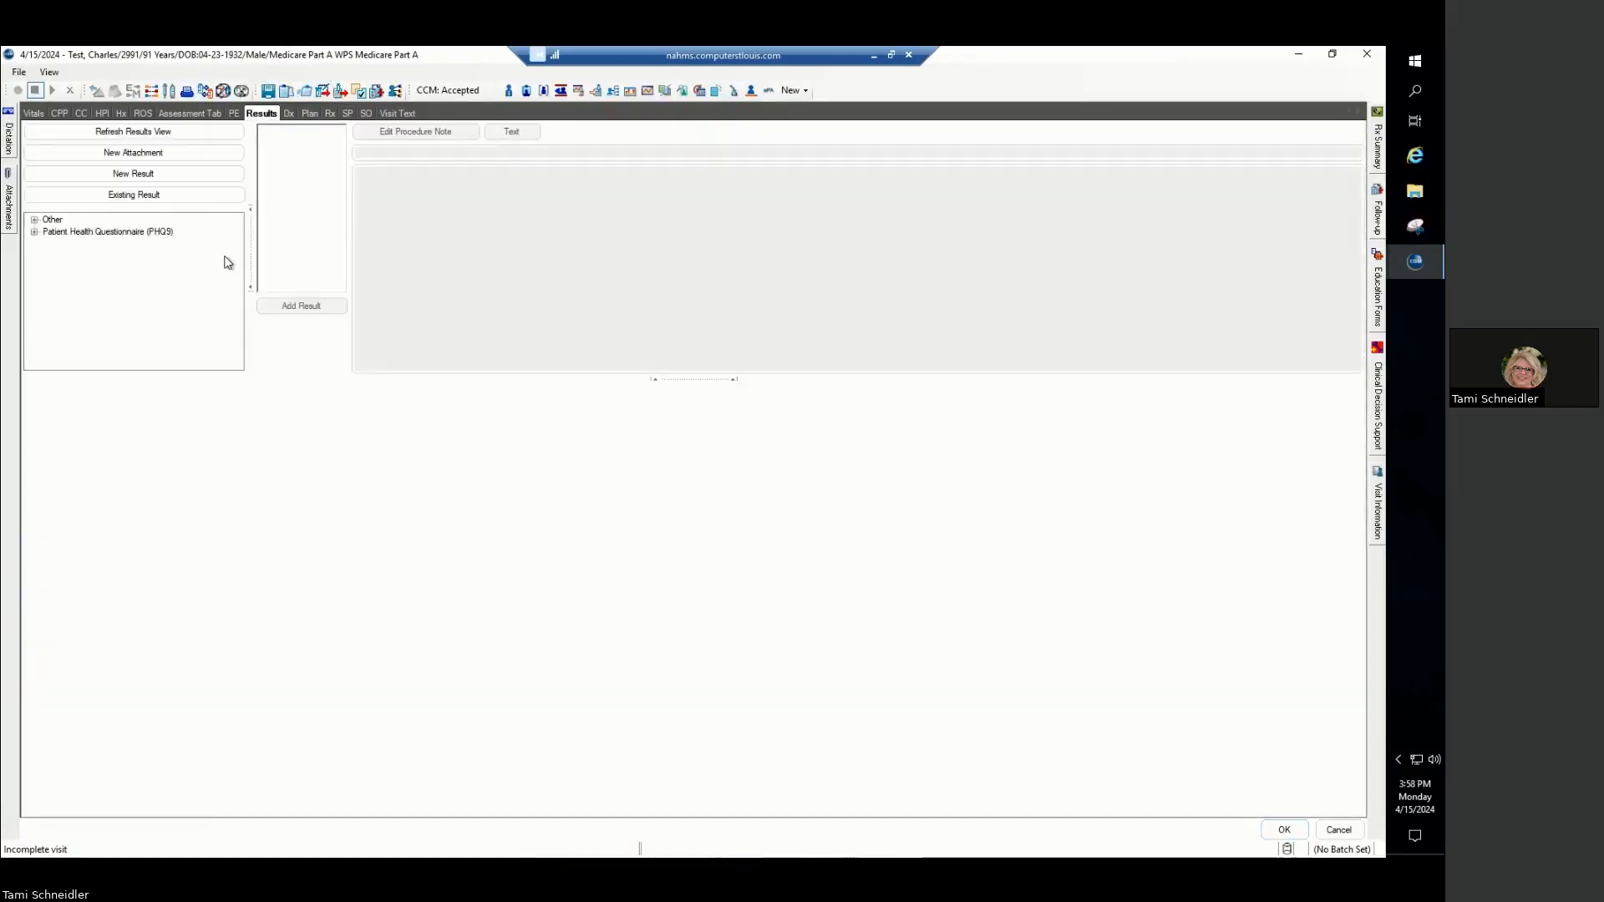
{"action": "left_click", "coordinate": [156, 178]}
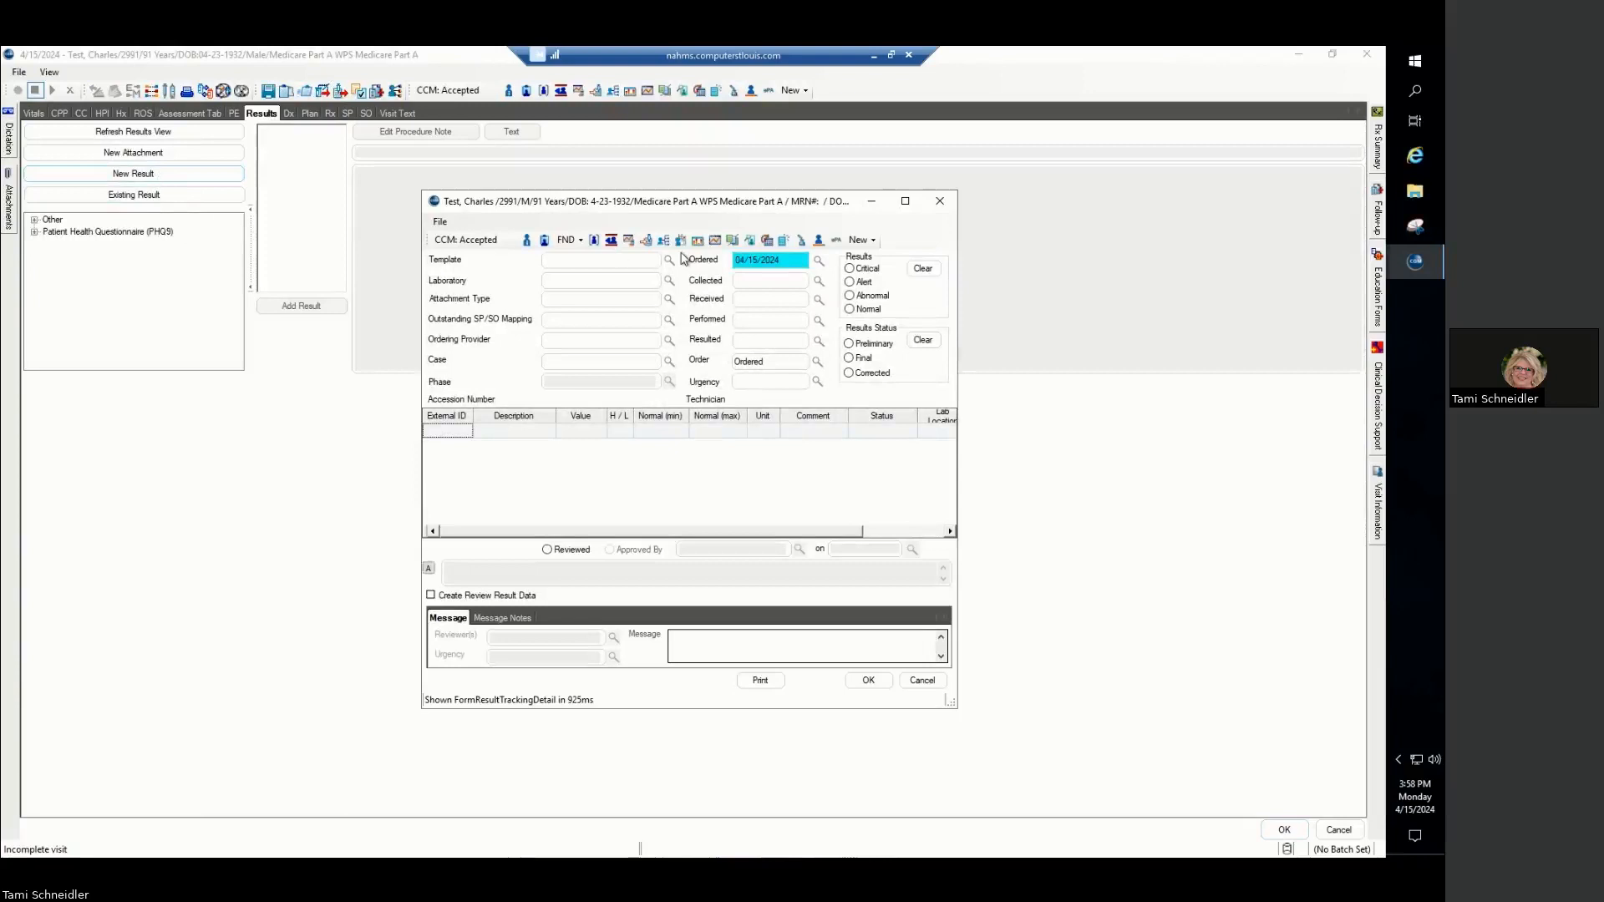
{"action": "left_click", "coordinate": [668, 262]}
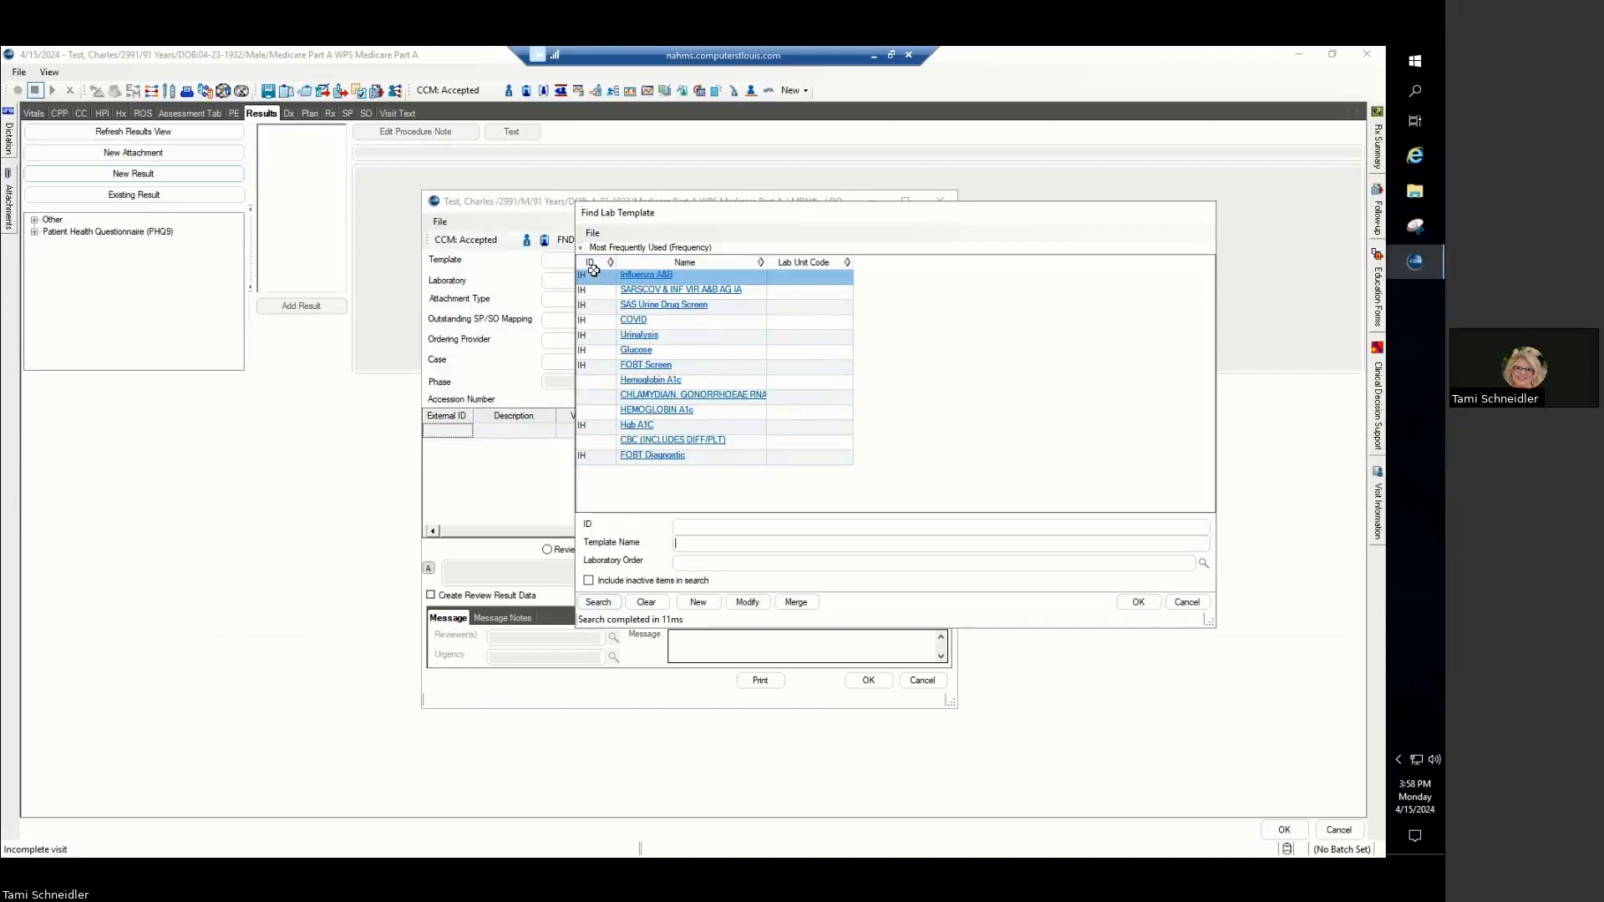
{"action": "double_click", "coordinate": [639, 335]}
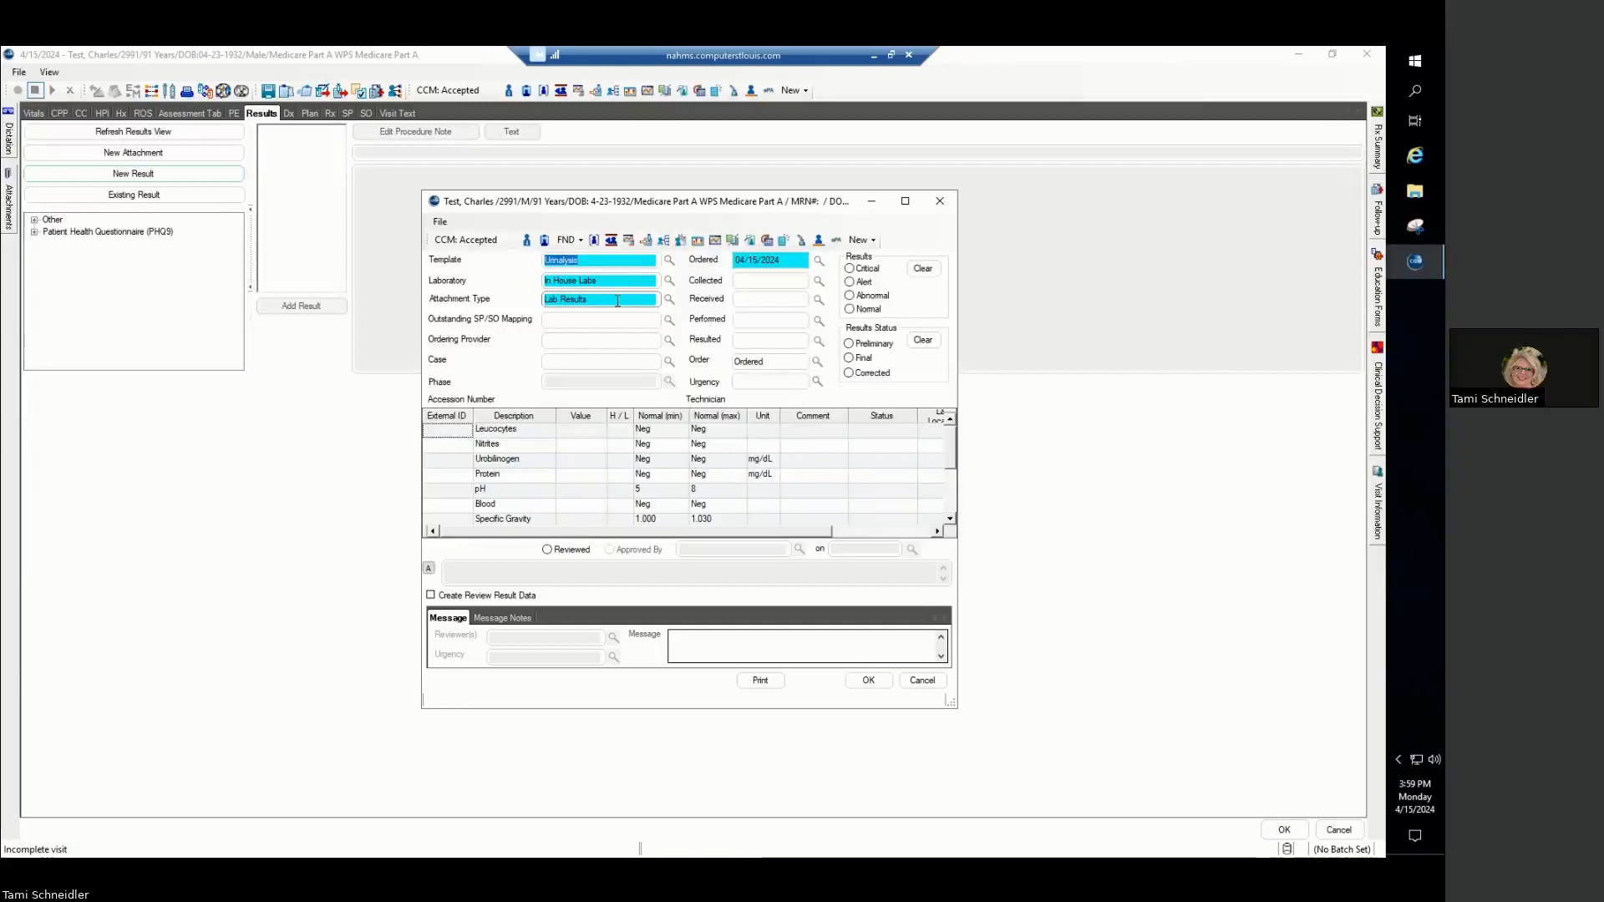
{"action": "left_click", "coordinate": [780, 261]}
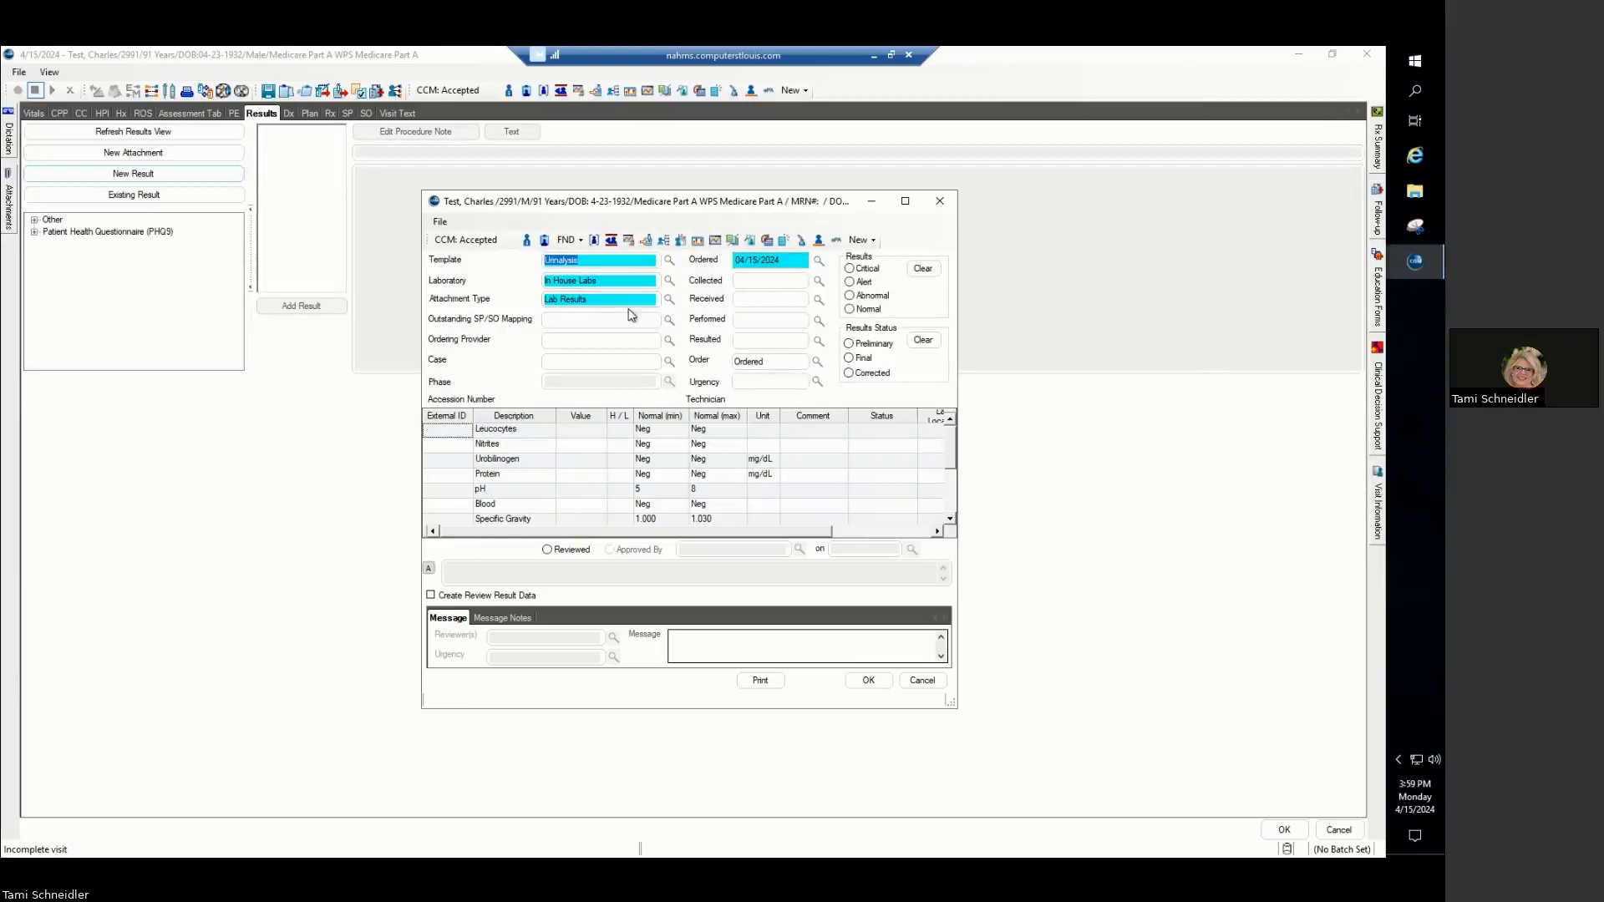
- Map the result to the outstanding (81003) Urinalysis order, searching by the exact visit date 04/15/2024
{"action": "left_click", "coordinate": [568, 320]}
{"action": "left_click", "coordinate": [669, 320]}
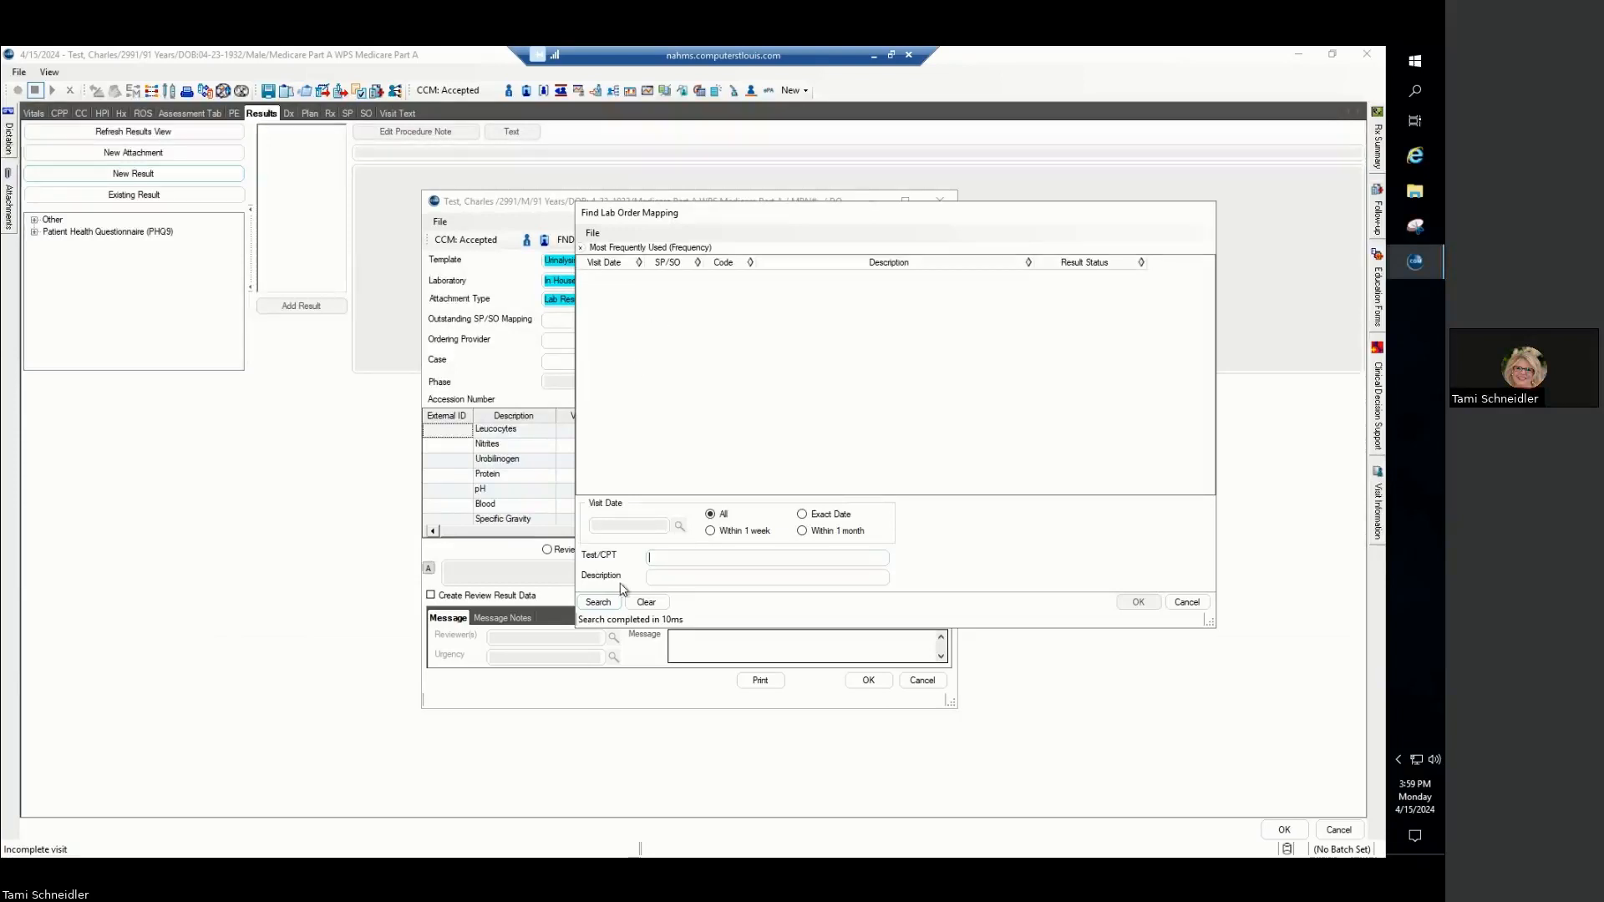
{"action": "left_click", "coordinate": [802, 514]}
{"action": "left_click", "coordinate": [634, 527]}
{"action": "key", "text": "t"}
{"action": "left_click", "coordinate": [598, 601]}
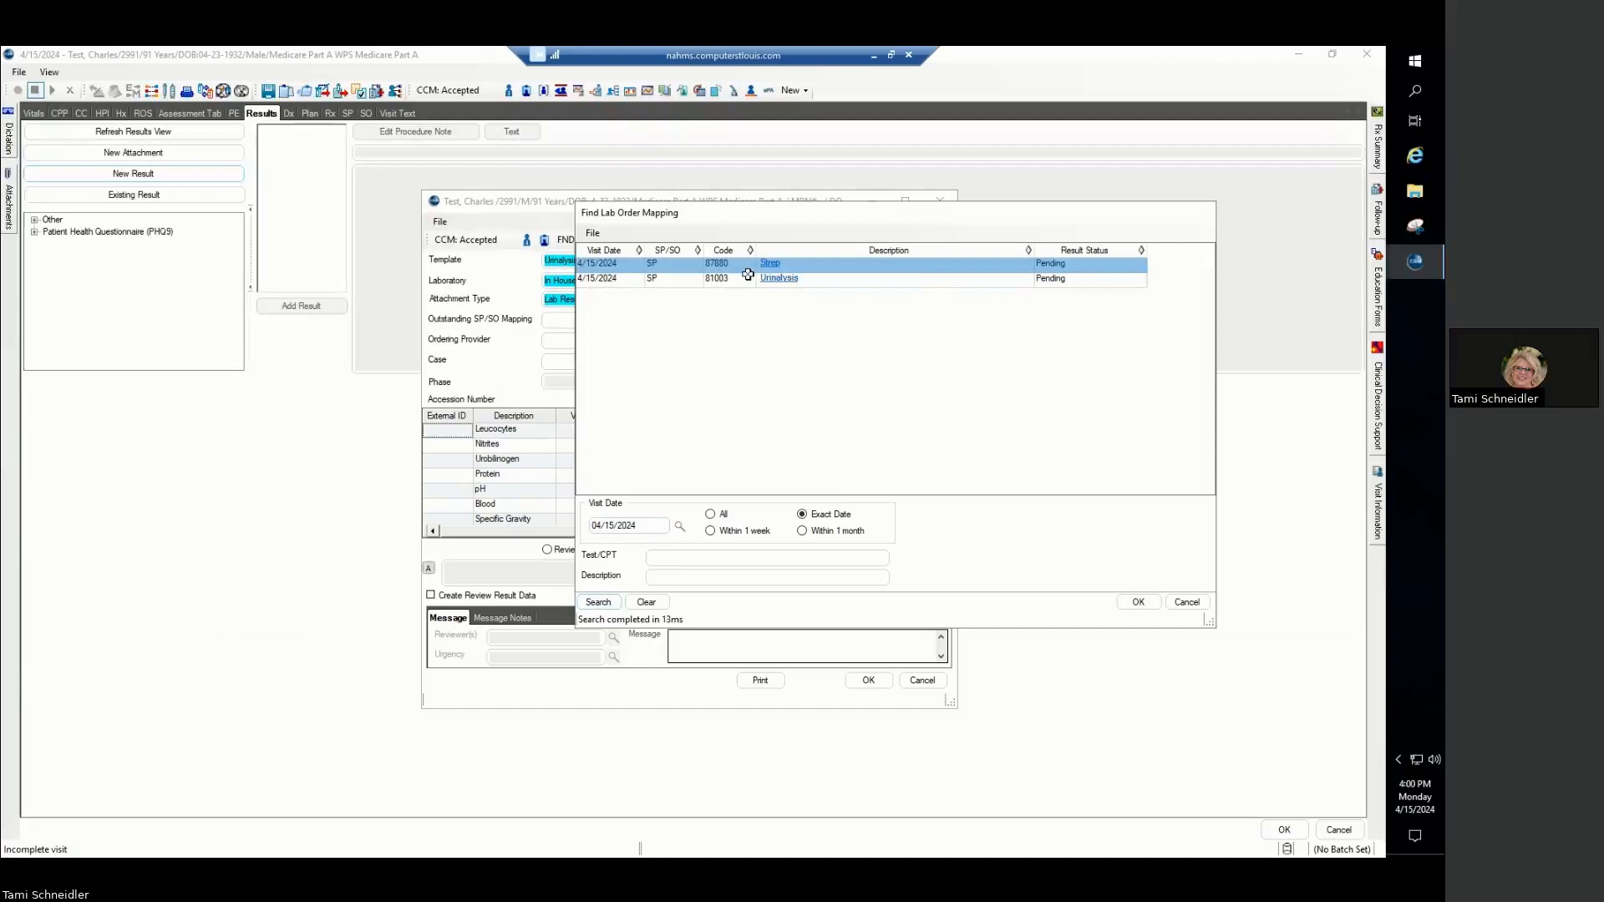
{"action": "left_click", "coordinate": [777, 284]}
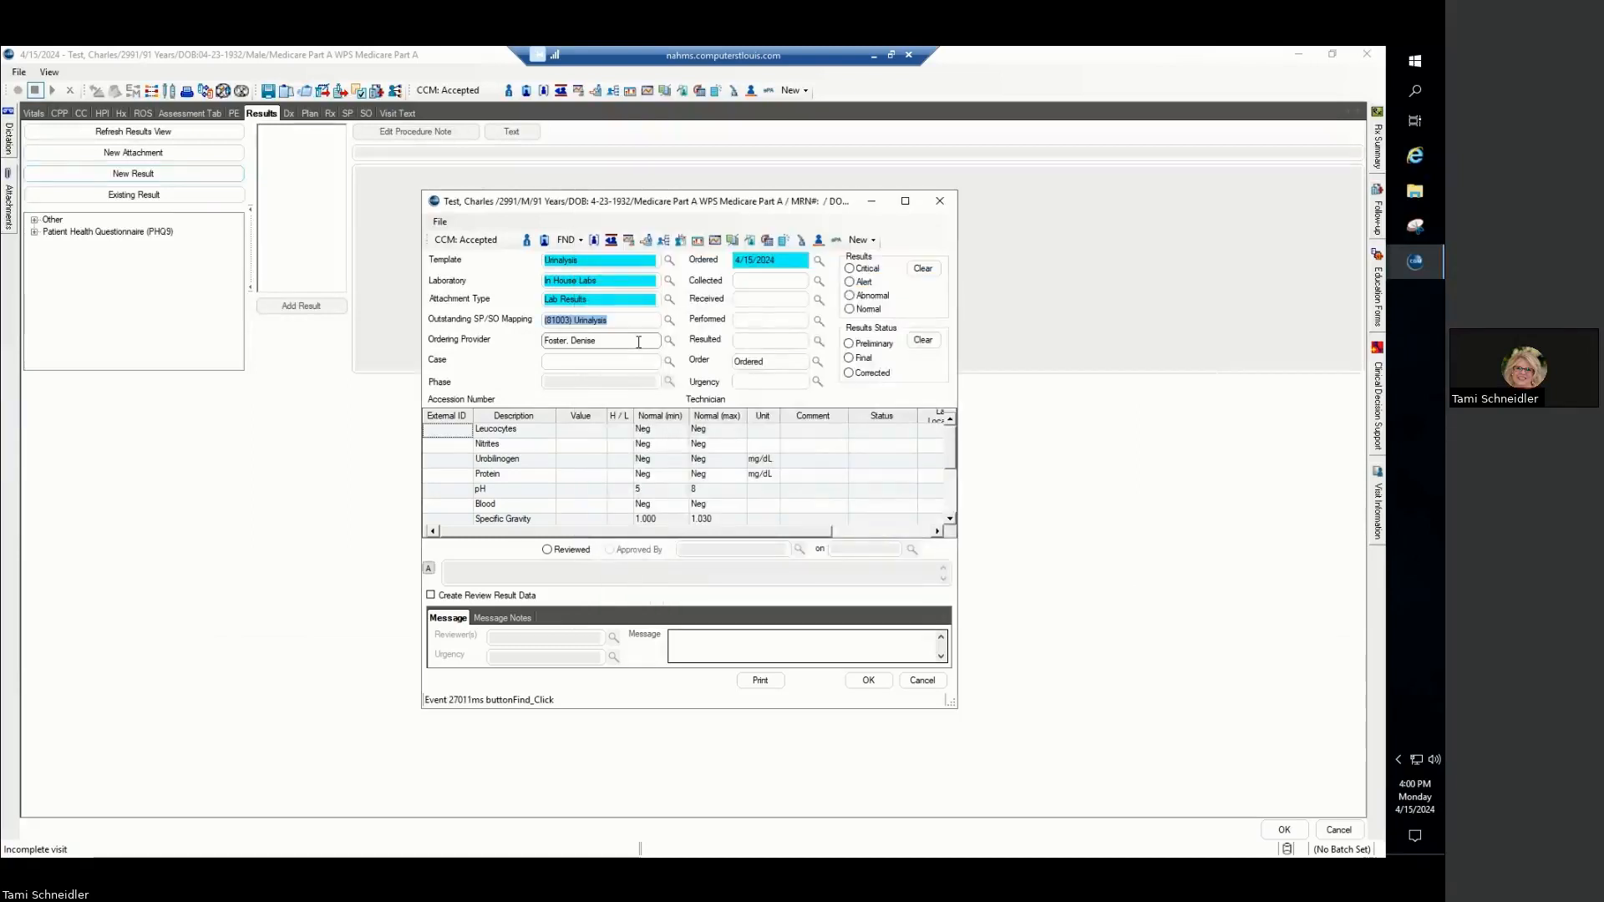
- Set the urinalysis Collected, Received, Performed and Resulted dates to 4/15/2024
{"action": "left_click", "coordinate": [763, 281]}
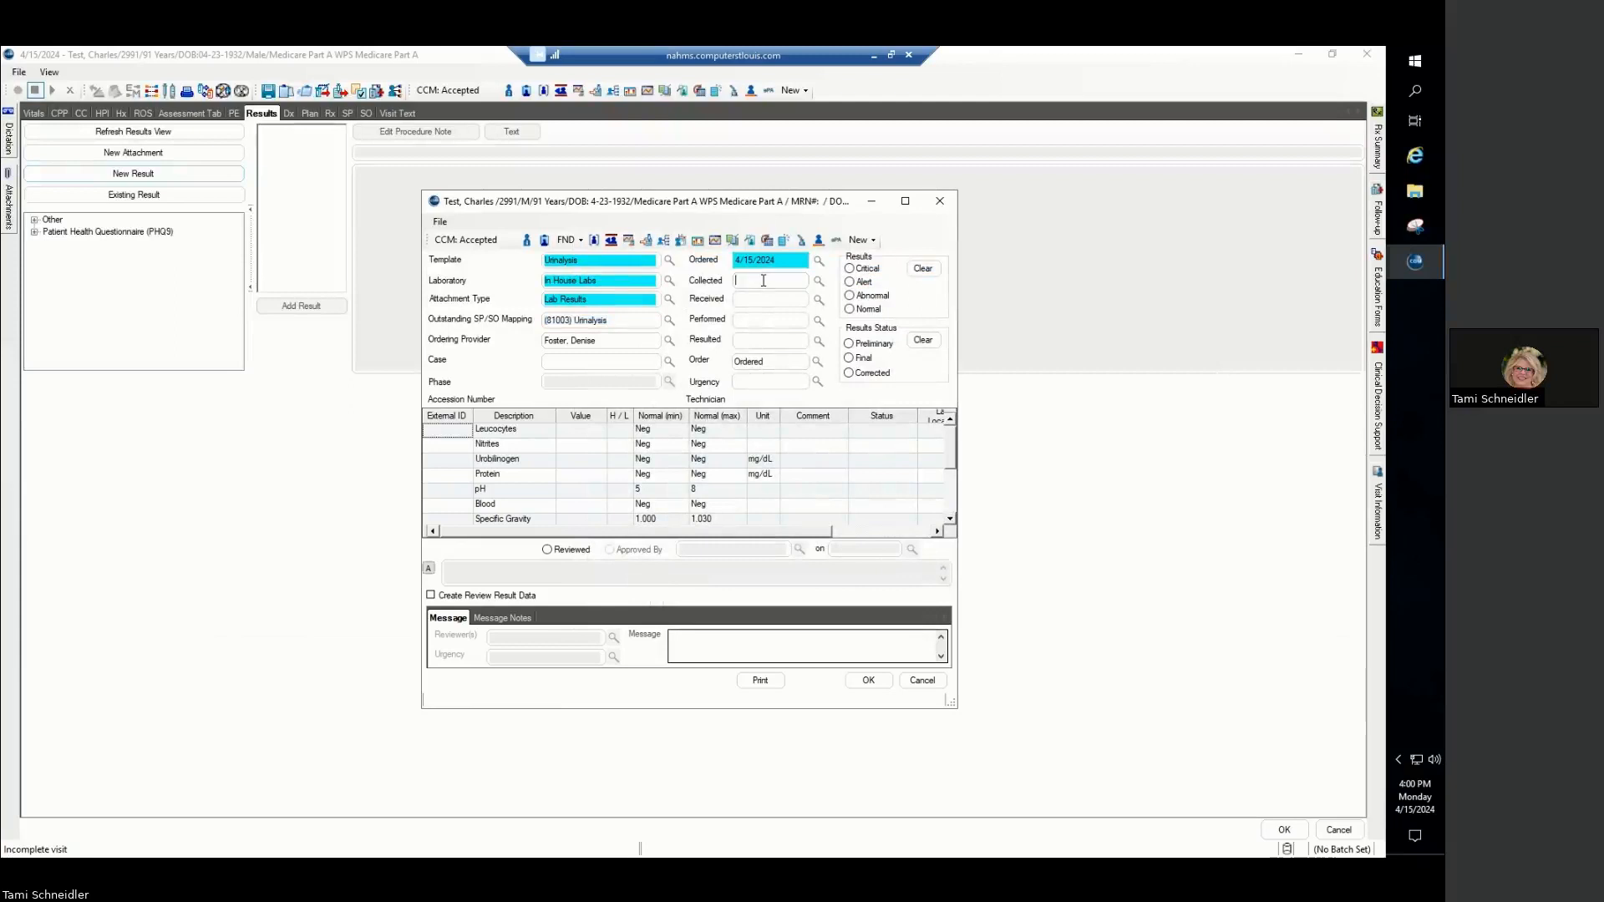
{"action": "key", "text": "t"}
{"action": "left_click", "coordinate": [758, 298]}
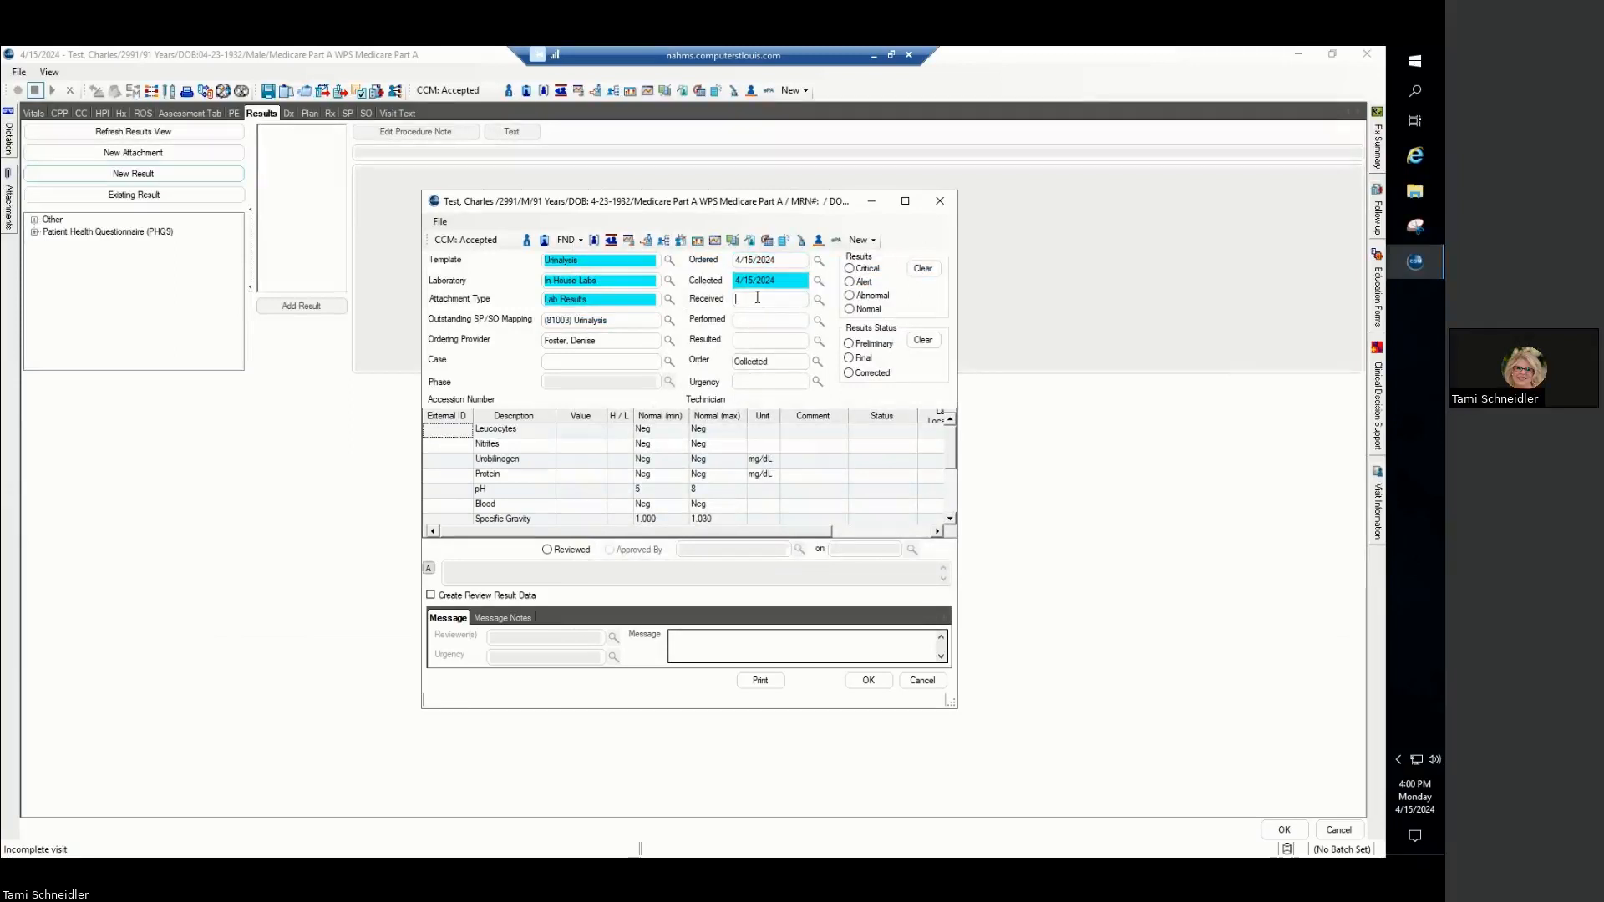
{"action": "key", "text": "t"}
{"action": "left_click", "coordinate": [761, 320]}
{"action": "key", "text": "t"}
{"action": "left_click", "coordinate": [753, 341]}
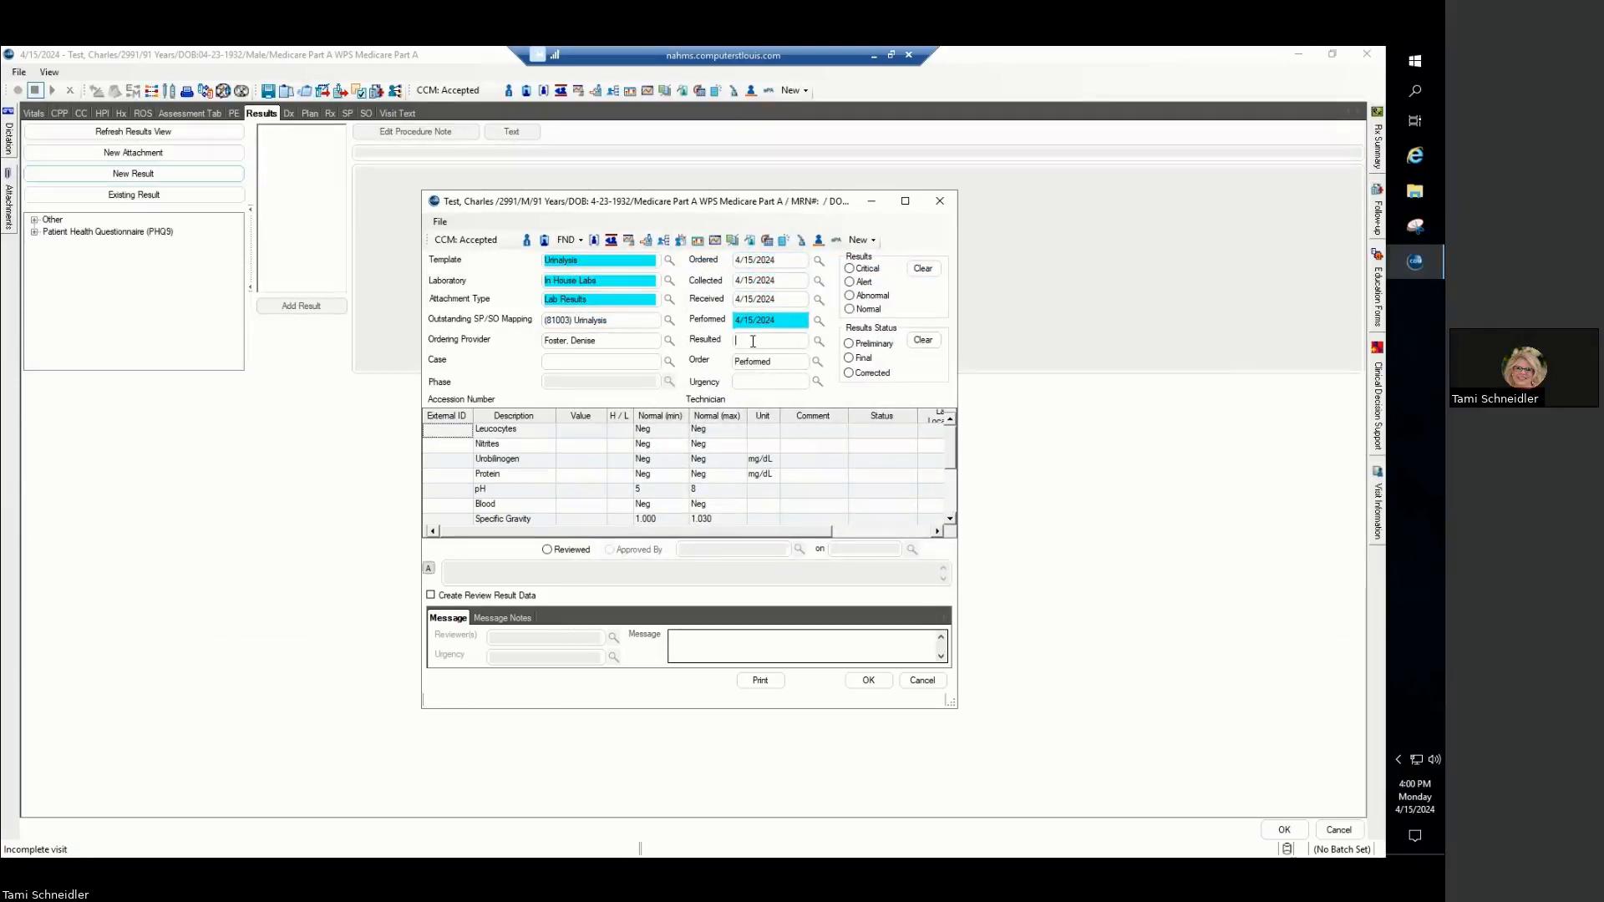
{"action": "key", "text": "t"}
{"action": "left_click", "coordinate": [754, 376]}
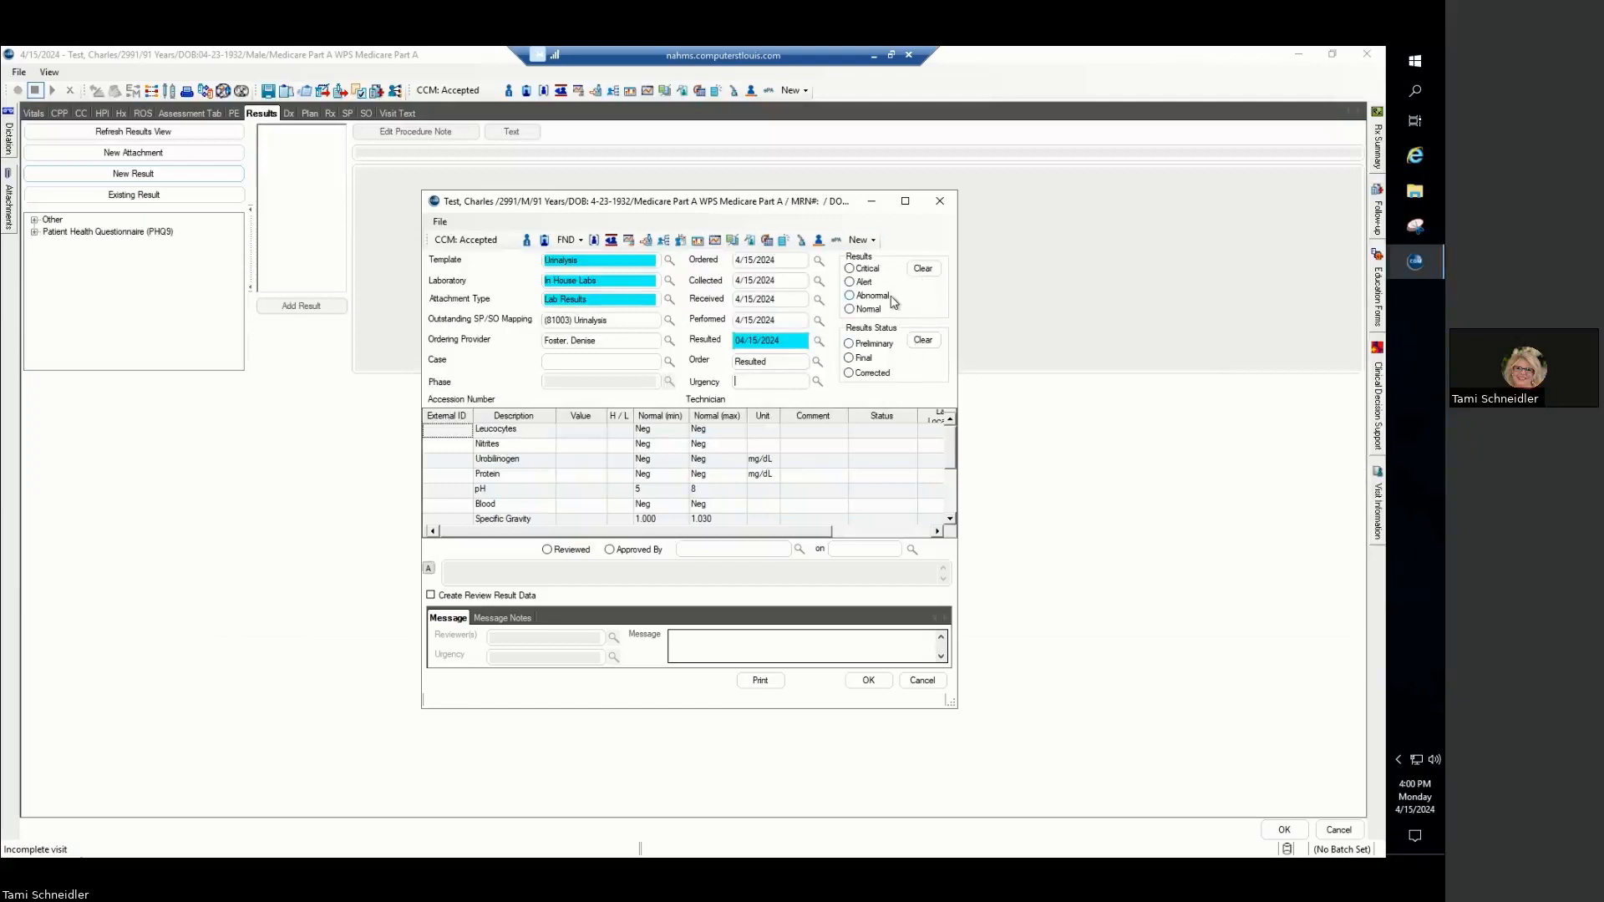
- Enter Neg as the value for Leucocytes, Nitrites, Urobilinogen and Protein
{"action": "left_click", "coordinate": [572, 430]}
{"action": "type", "text": "Neg"}
{"action": "key", "text": "Return"}
{"action": "type", "text": "Neg"}
{"action": "key", "text": "Return"}
{"action": "type", "text": "Neg"}
{"action": "key", "text": "Return"}
{"action": "type", "text": "Neg"}
{"action": "key", "text": "Return"}
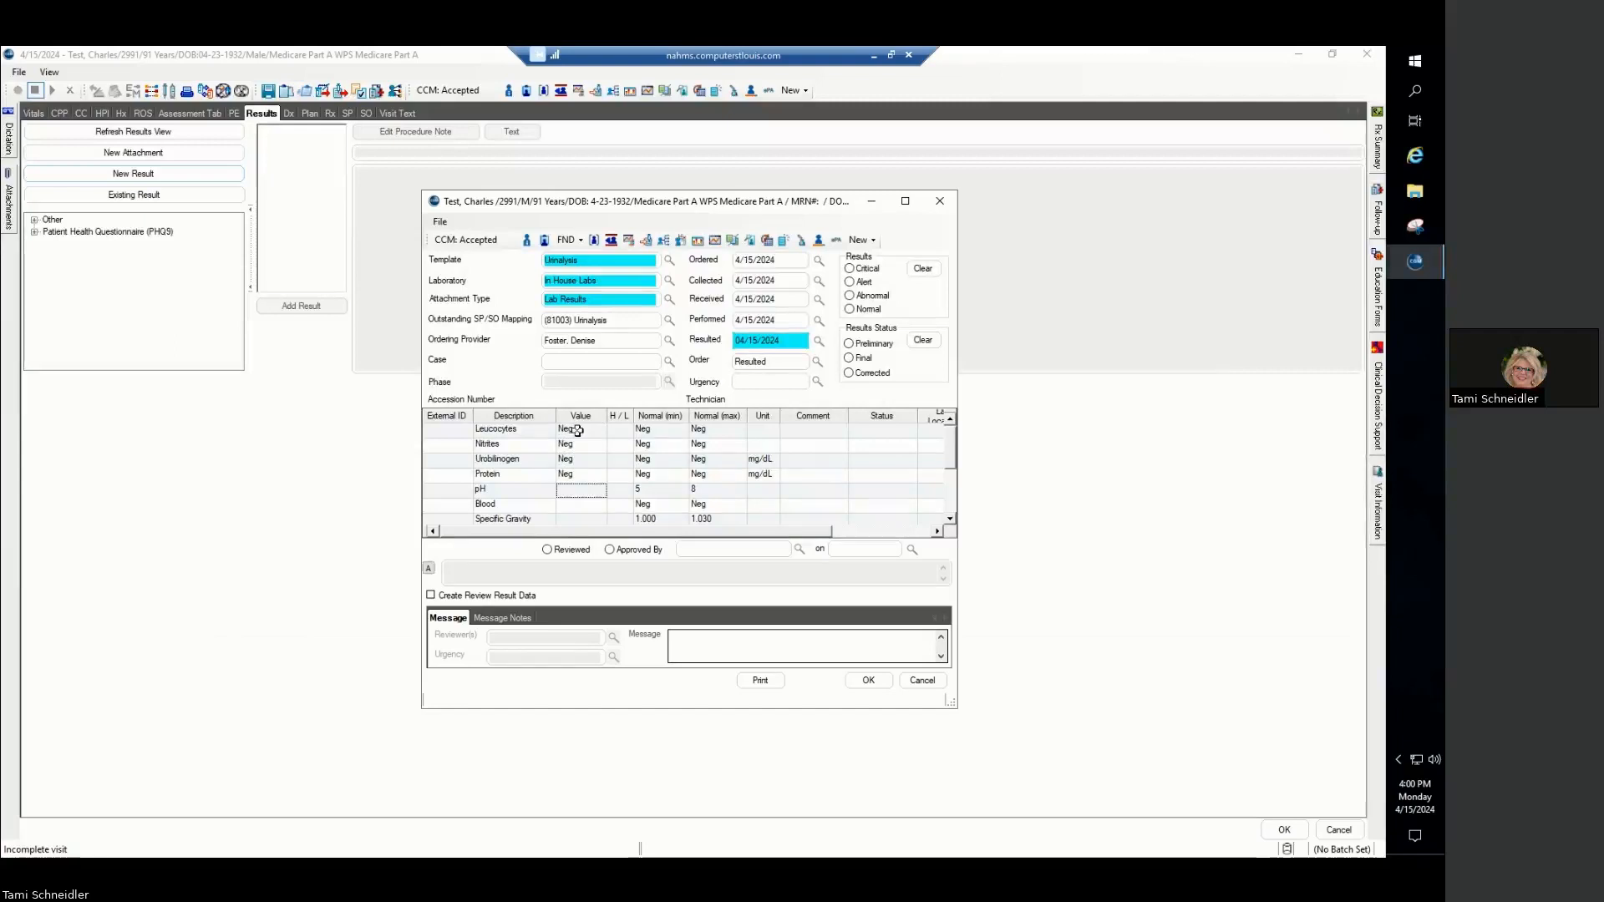
- Enter 4 for pH, Pos for Blood and 1.000 for Specific Gravity
{"action": "type", "text": "4"}
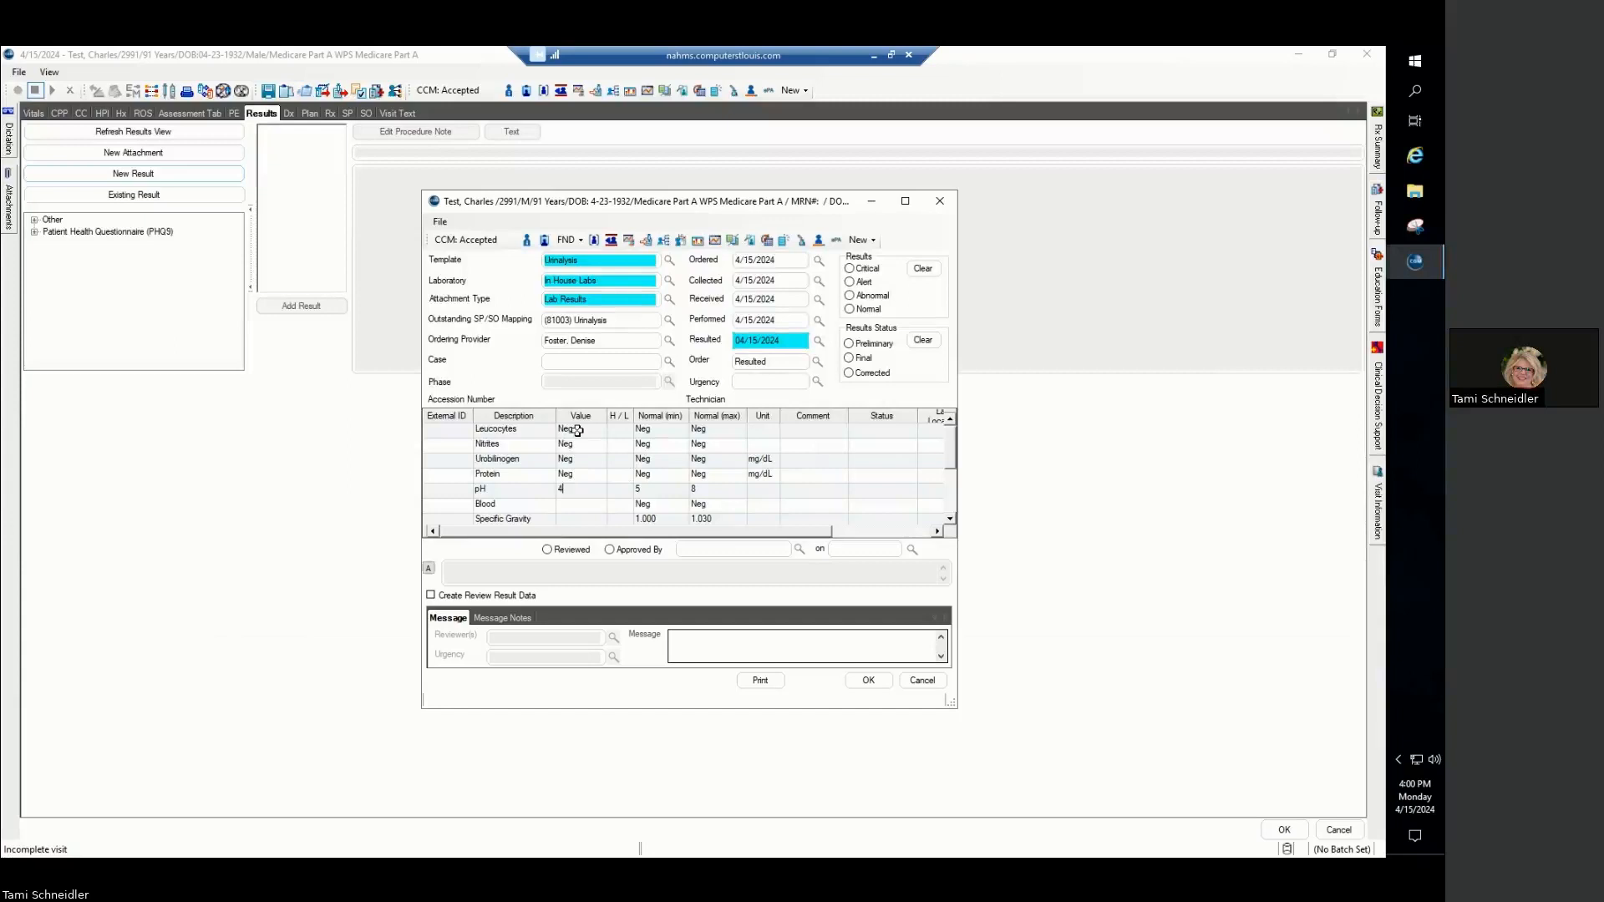
{"action": "key", "text": "Return"}
{"action": "type", "text": "Pos"}
{"action": "scroll", "coordinate": [582, 507], "scroll_direction": "down", "scroll_amount": 1}
{"action": "left_click", "coordinate": [582, 475]}
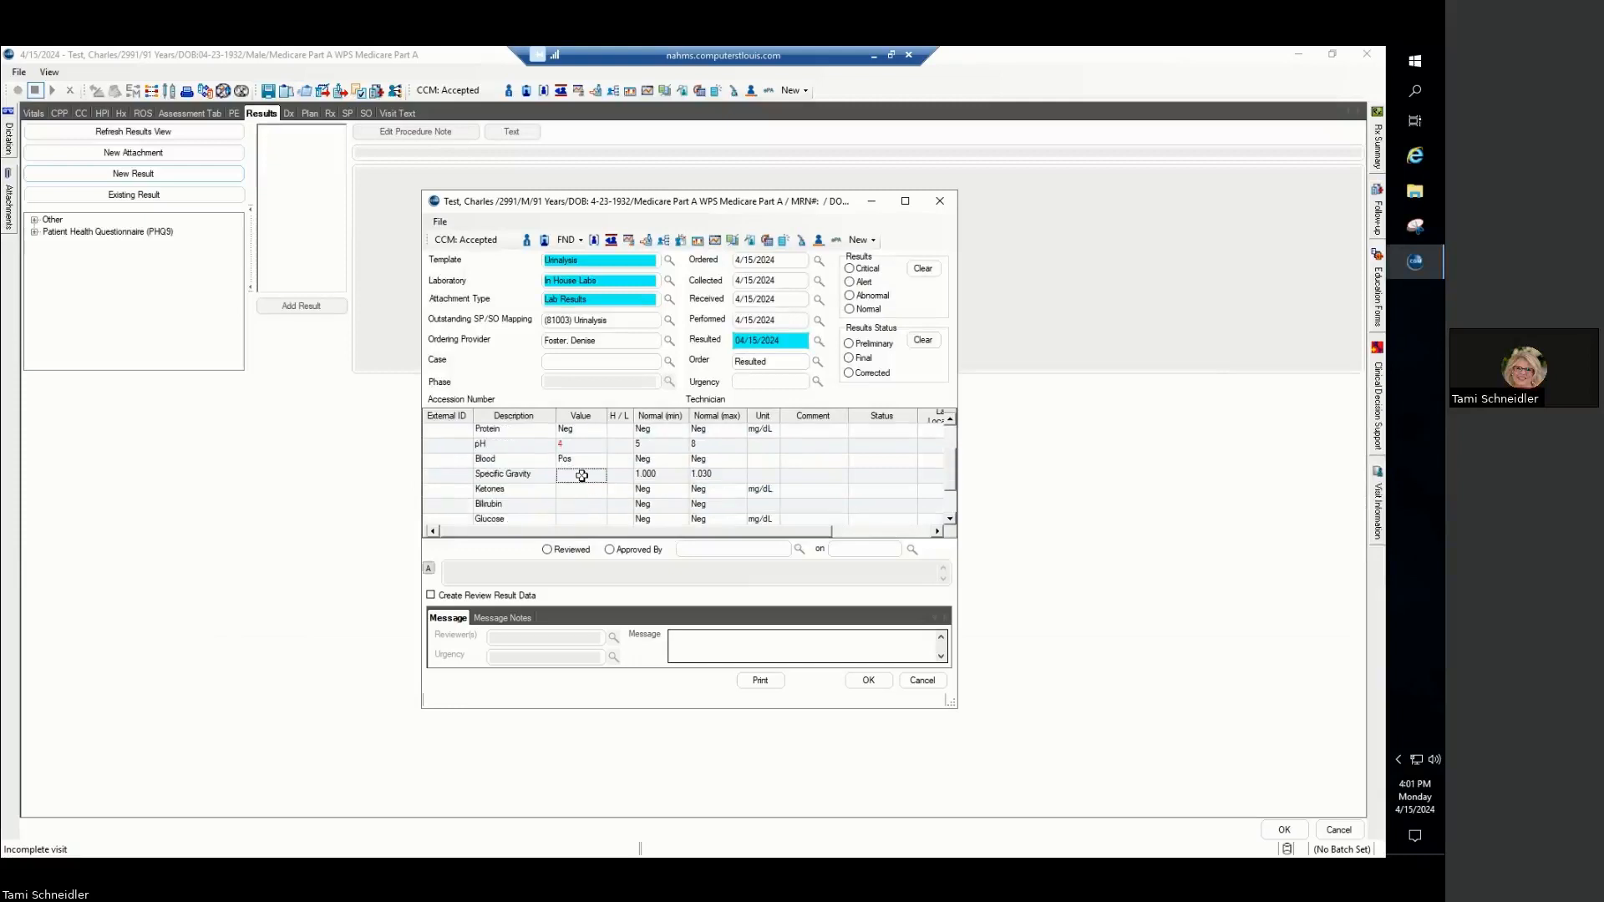
{"action": "type", "text": "1.000"}
{"action": "key", "text": "Return"}
- Enter Neg for Ketones, Bilirubin and Glucose, Clear for Appearance and Yelloq for Color
{"action": "type", "text": "Neg"}
{"action": "key", "text": "Return"}
{"action": "type", "text": "Neg"}
{"action": "key", "text": "Return"}
{"action": "type", "text": "Neg"}
{"action": "key", "text": "Return"}
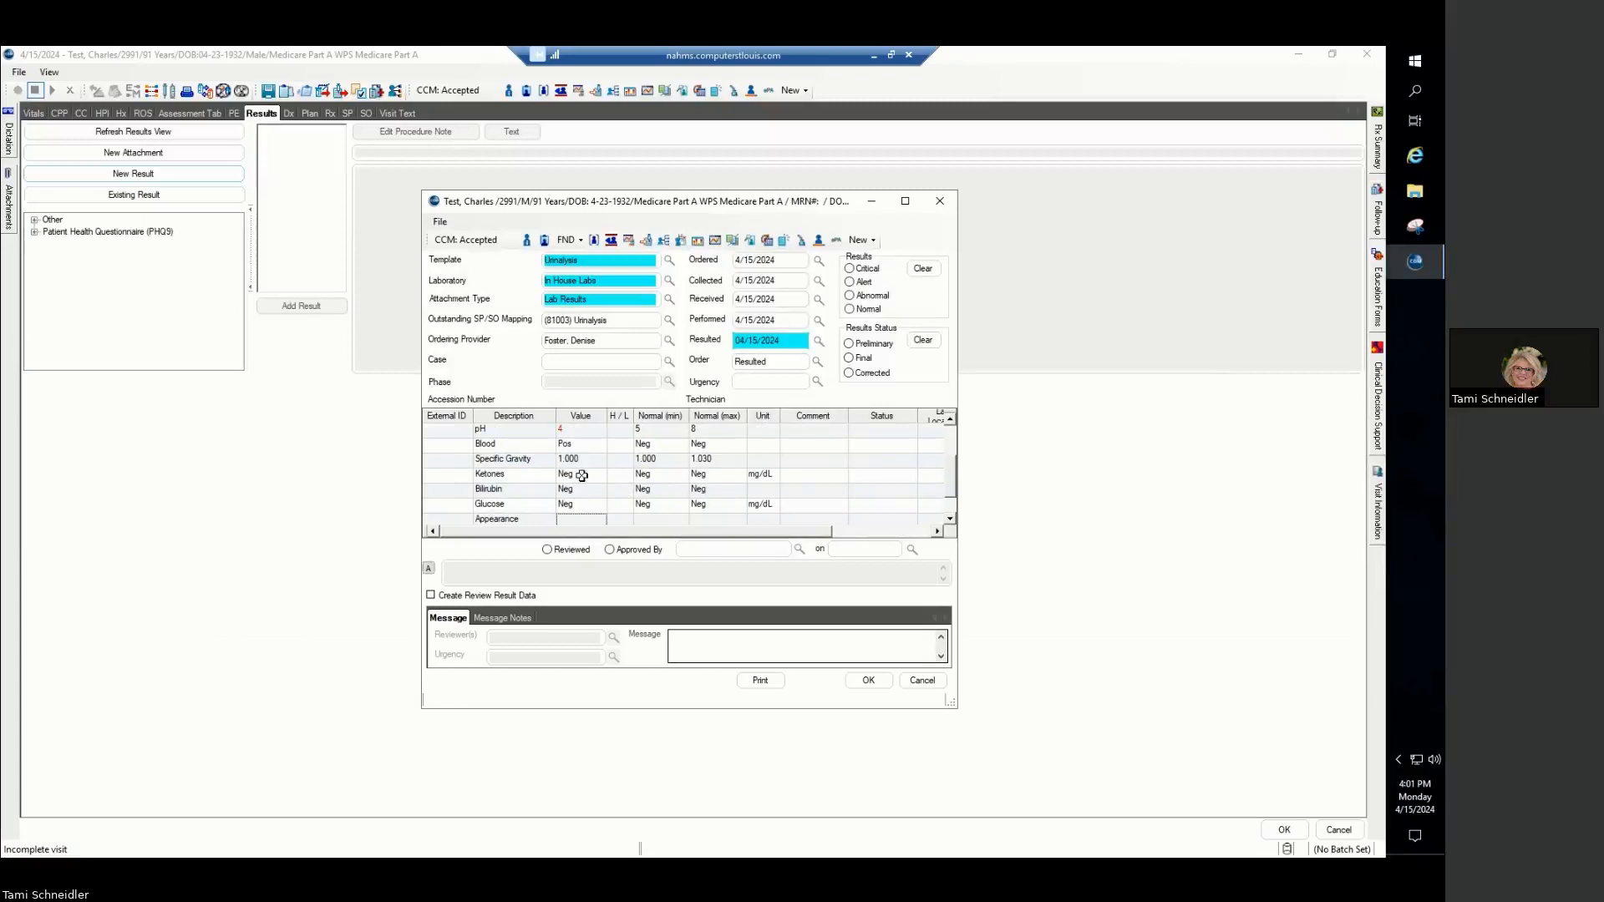
{"action": "type", "text": "Clear"}
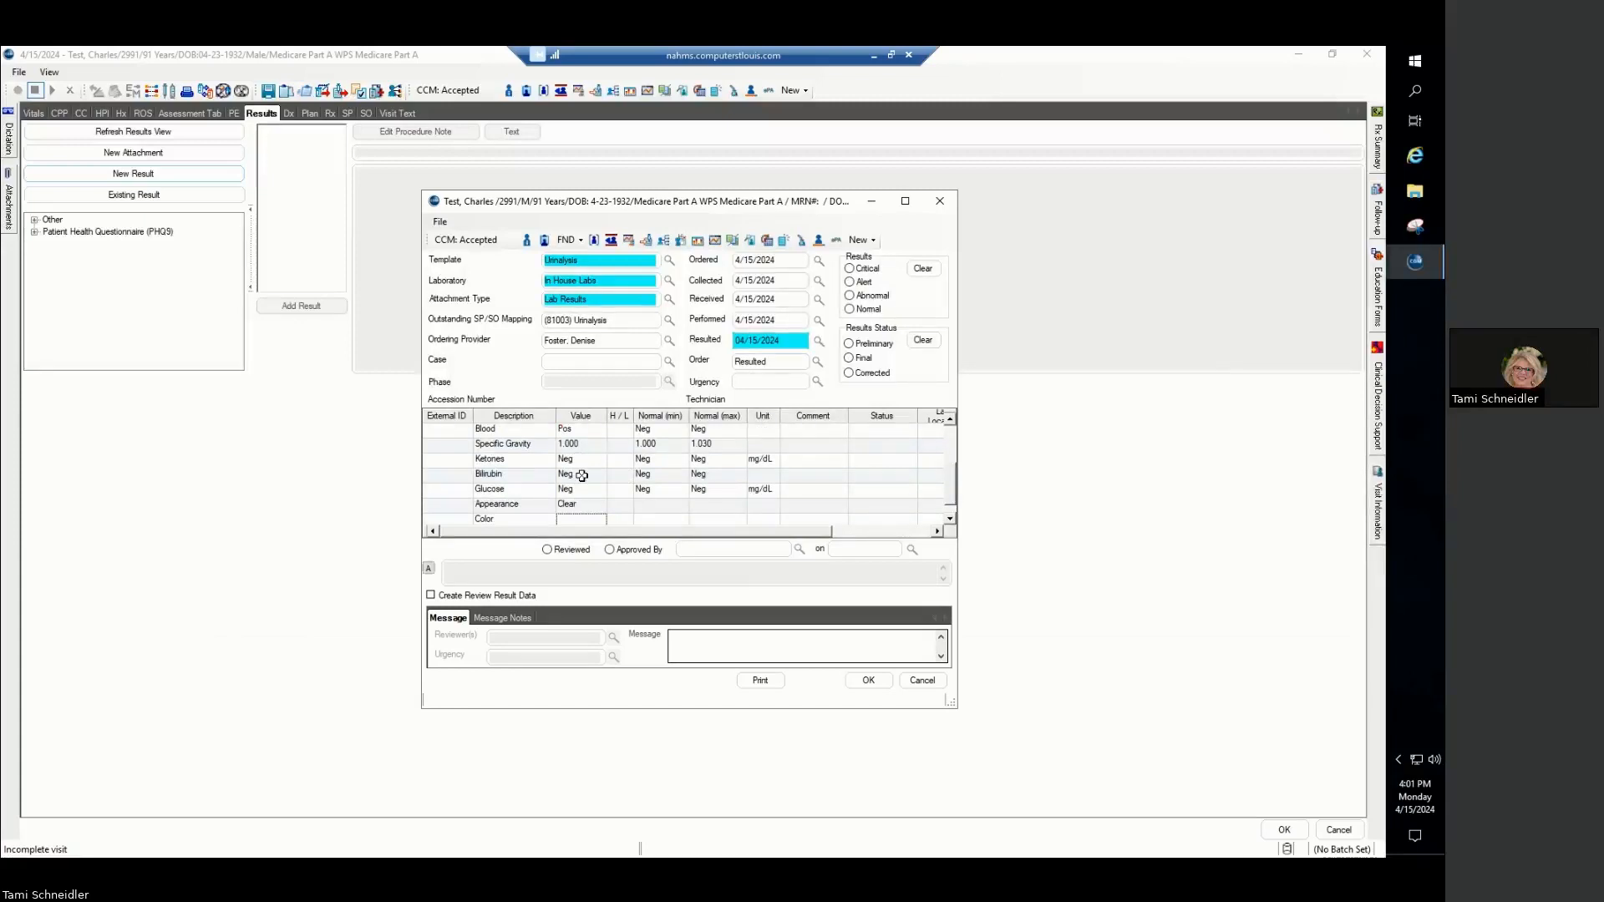
{"action": "type", "text": "Yelloq"}
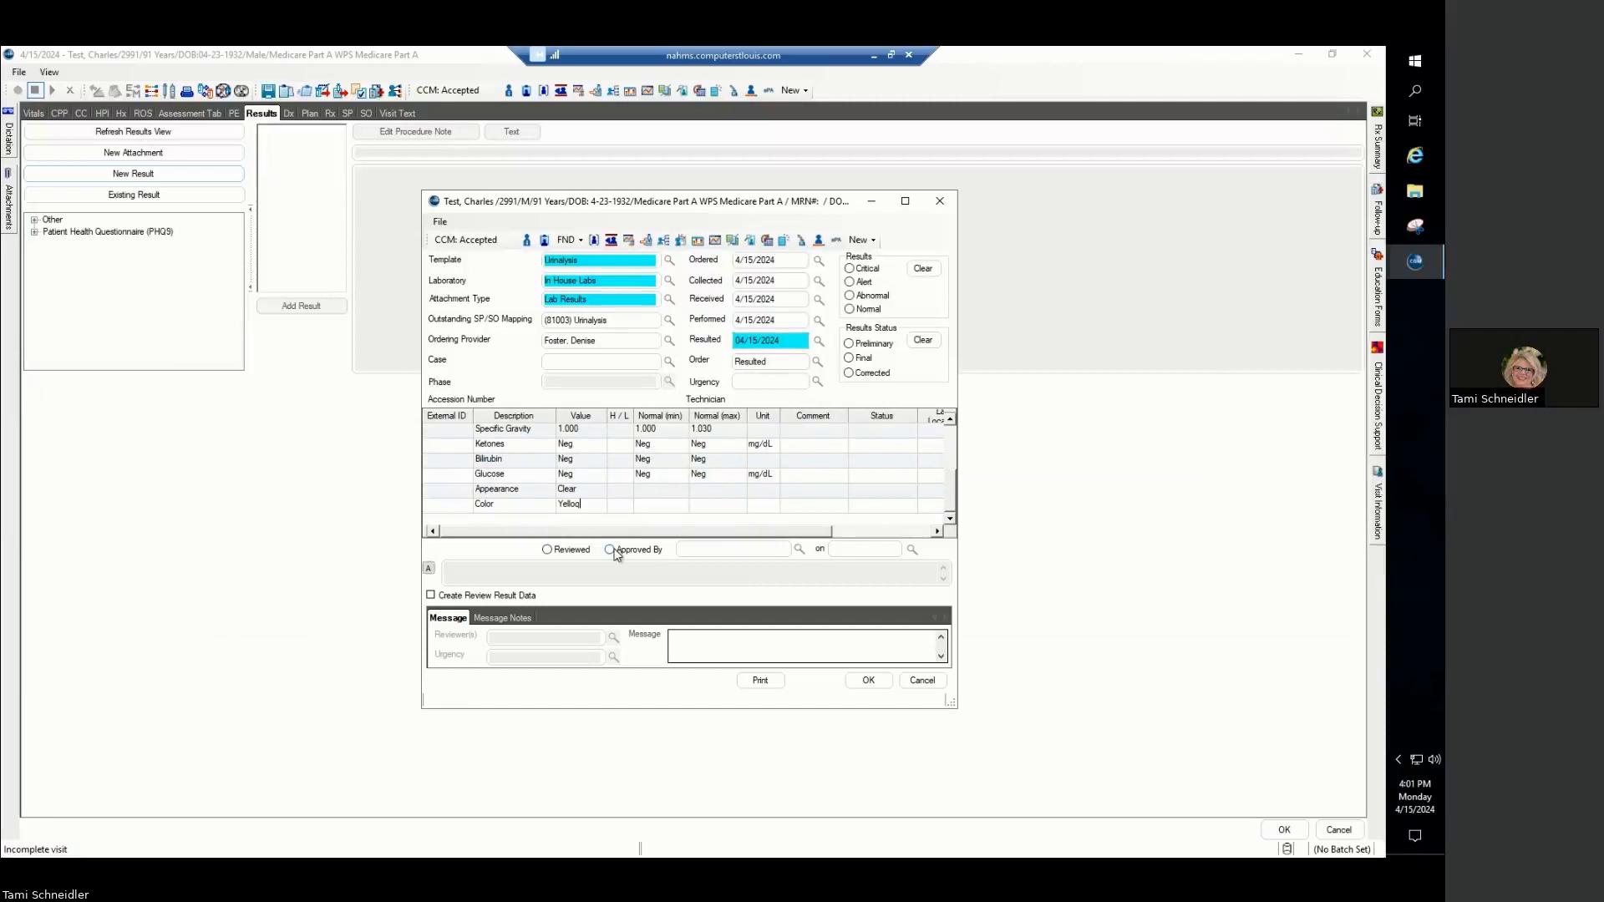
- Enable Create Review Result Data, disable it again, and save the urinalysis result
{"action": "left_click", "coordinate": [432, 596]}
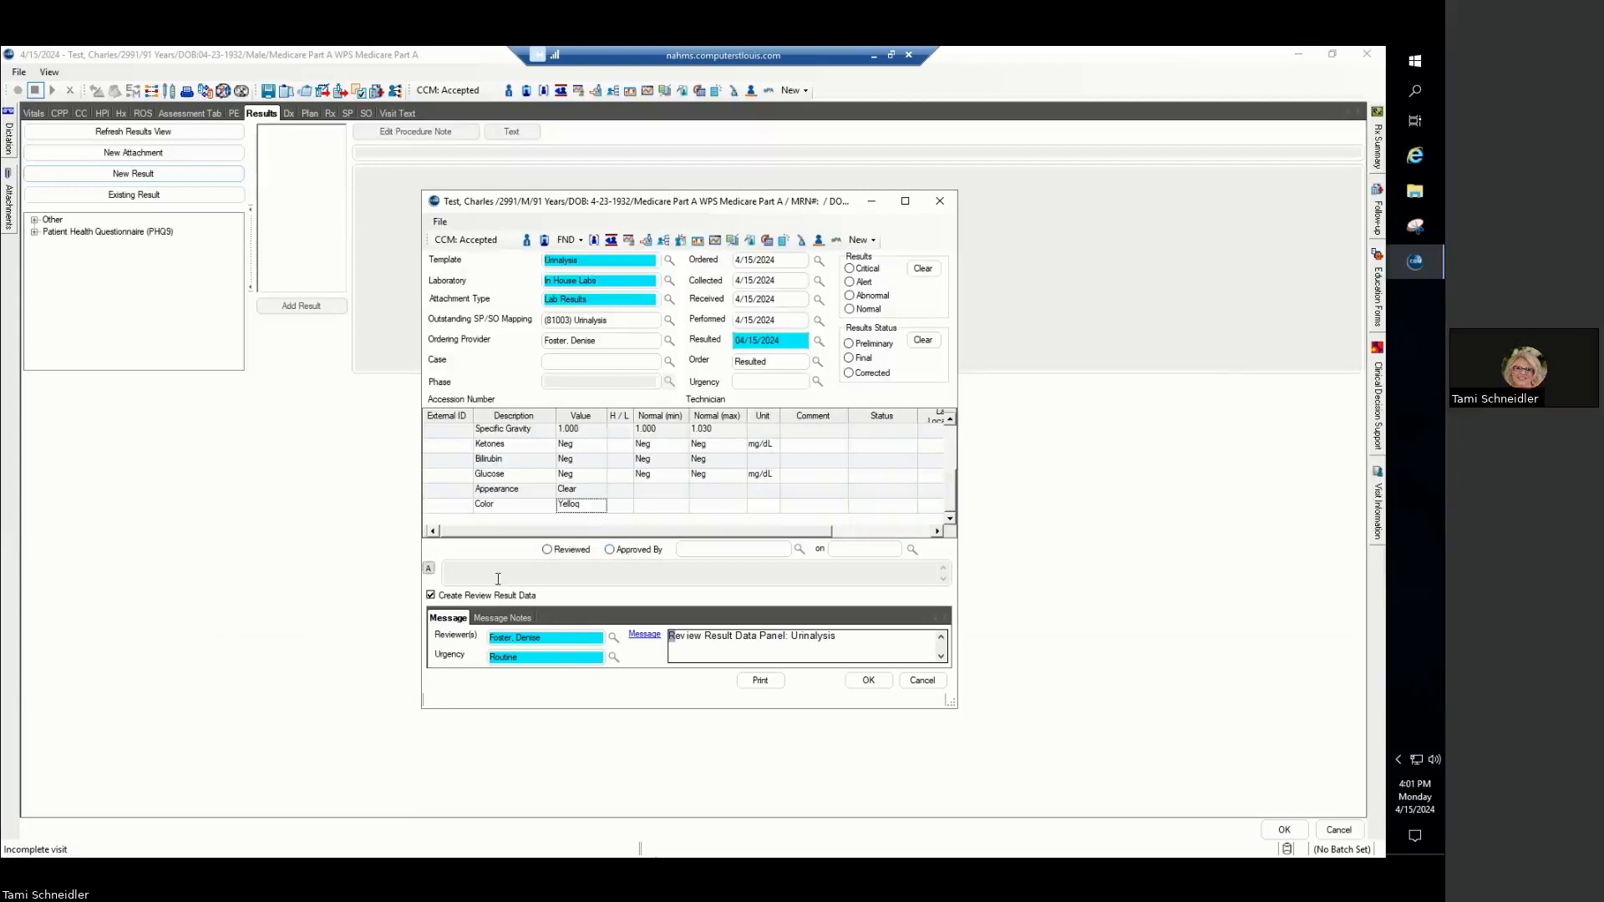
{"action": "left_click", "coordinate": [431, 596]}
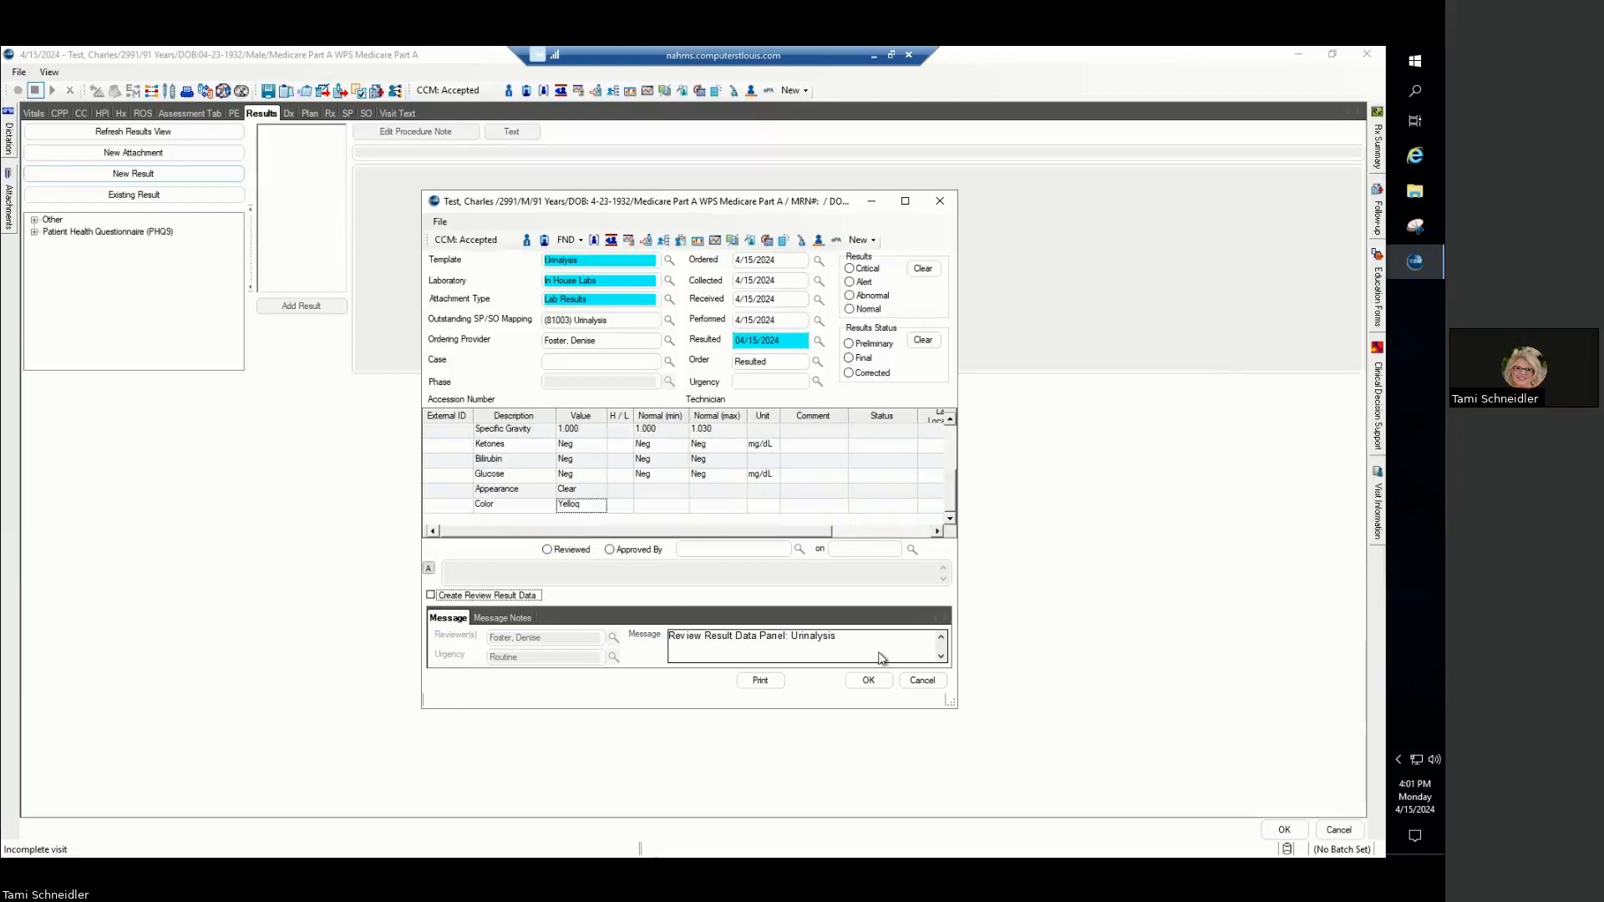
{"action": "left_click", "coordinate": [869, 681]}
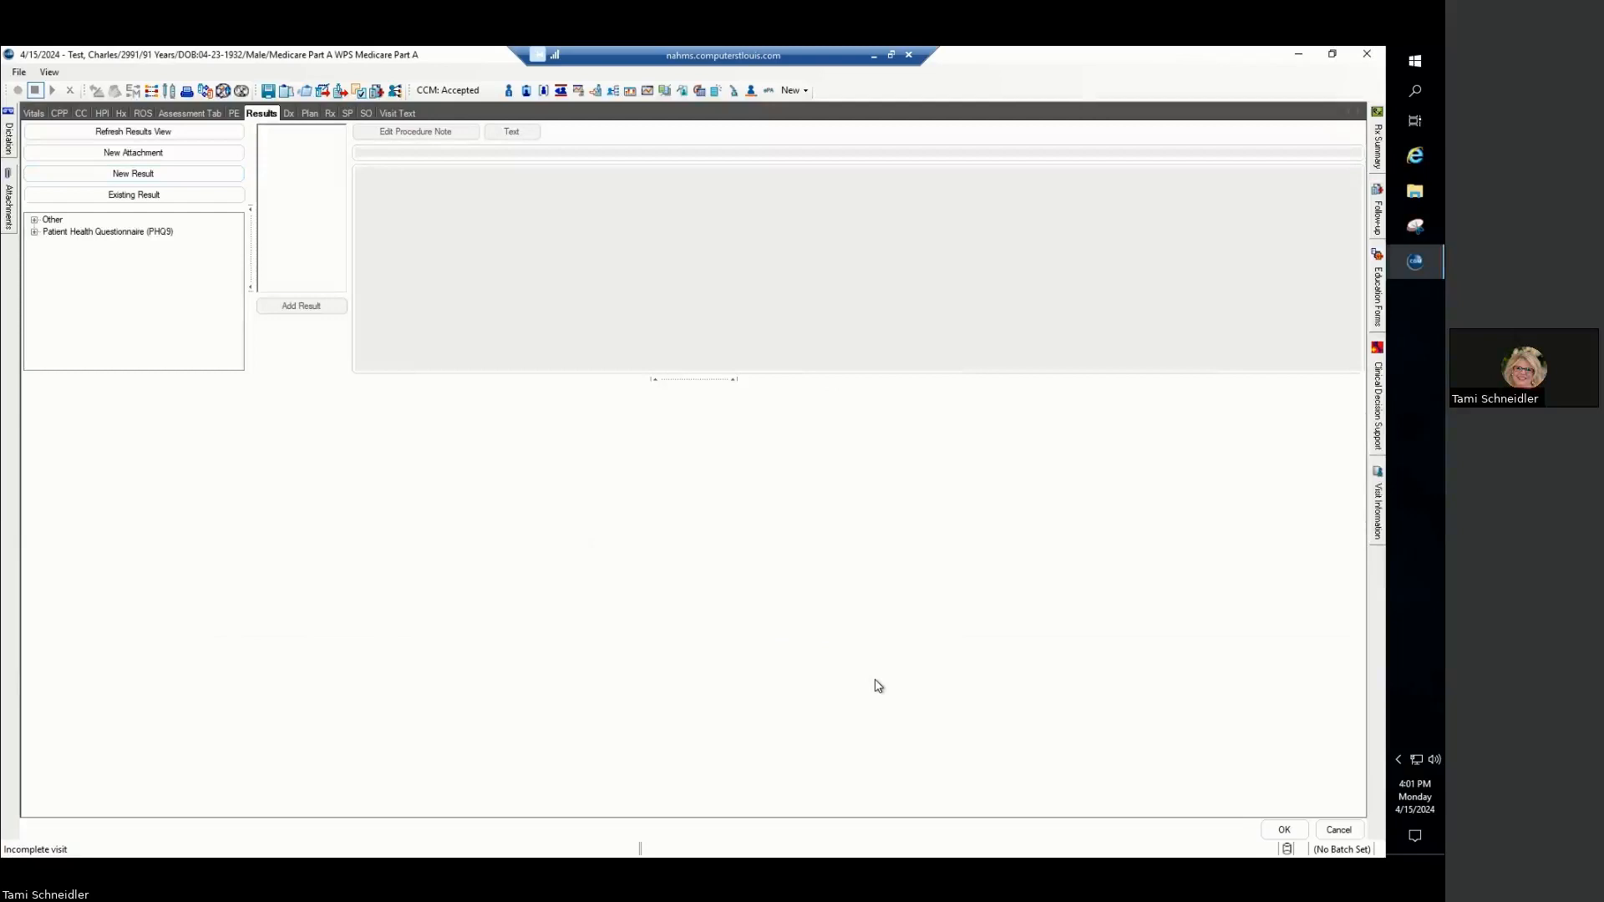
- Create another new result, find the in-house templates by ID IH, and choose the Strep template
{"action": "left_click", "coordinate": [144, 177]}
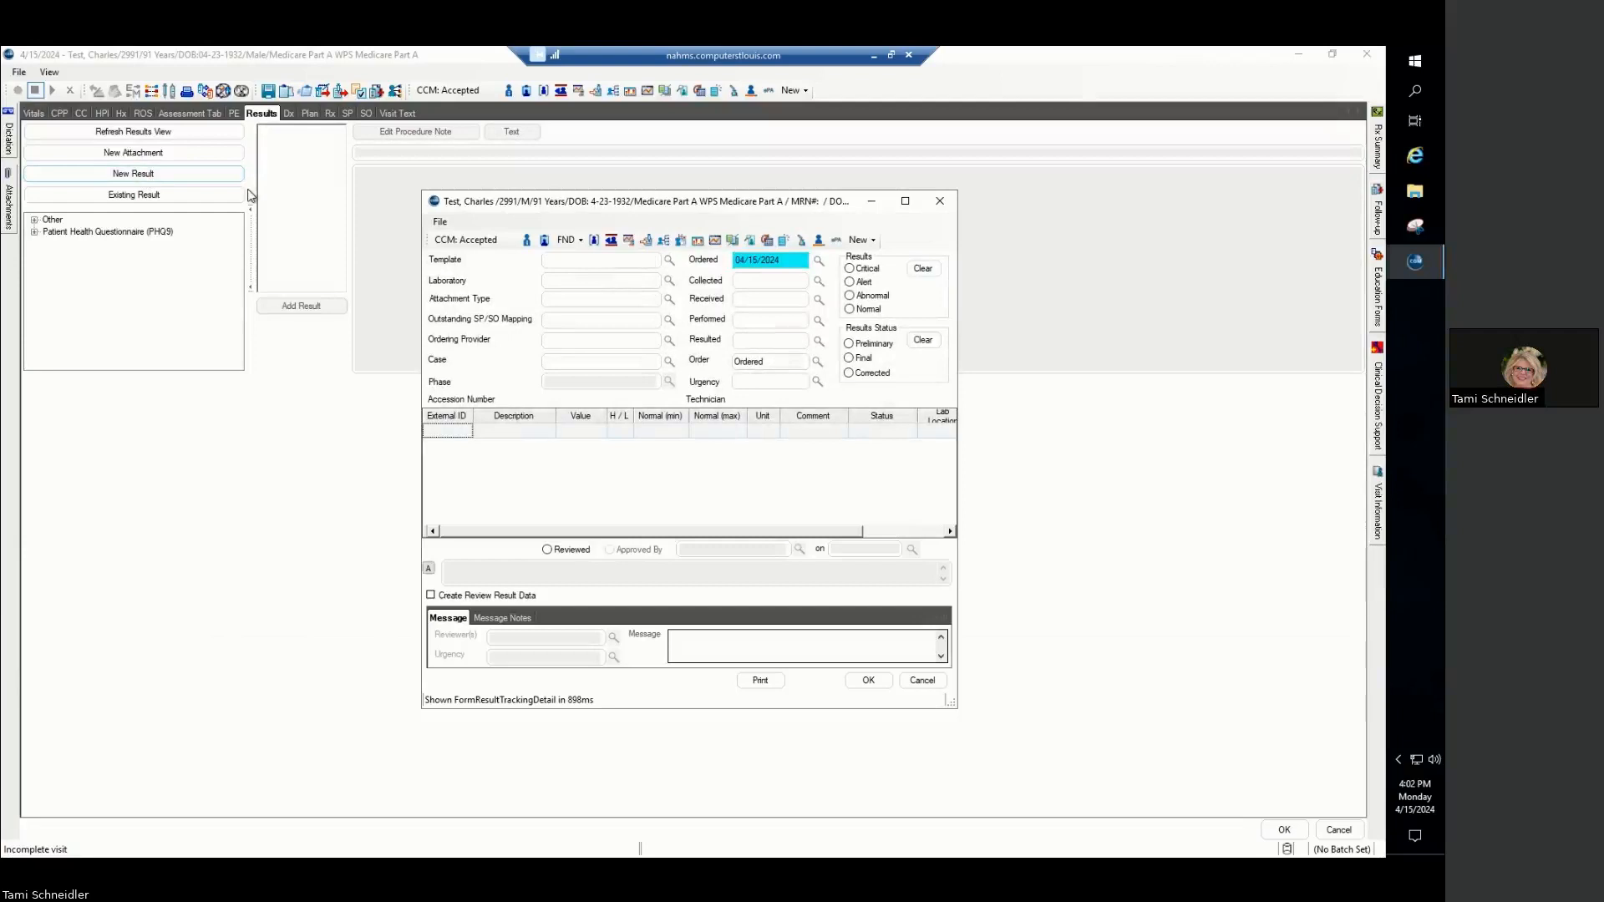
{"action": "left_click", "coordinate": [670, 262]}
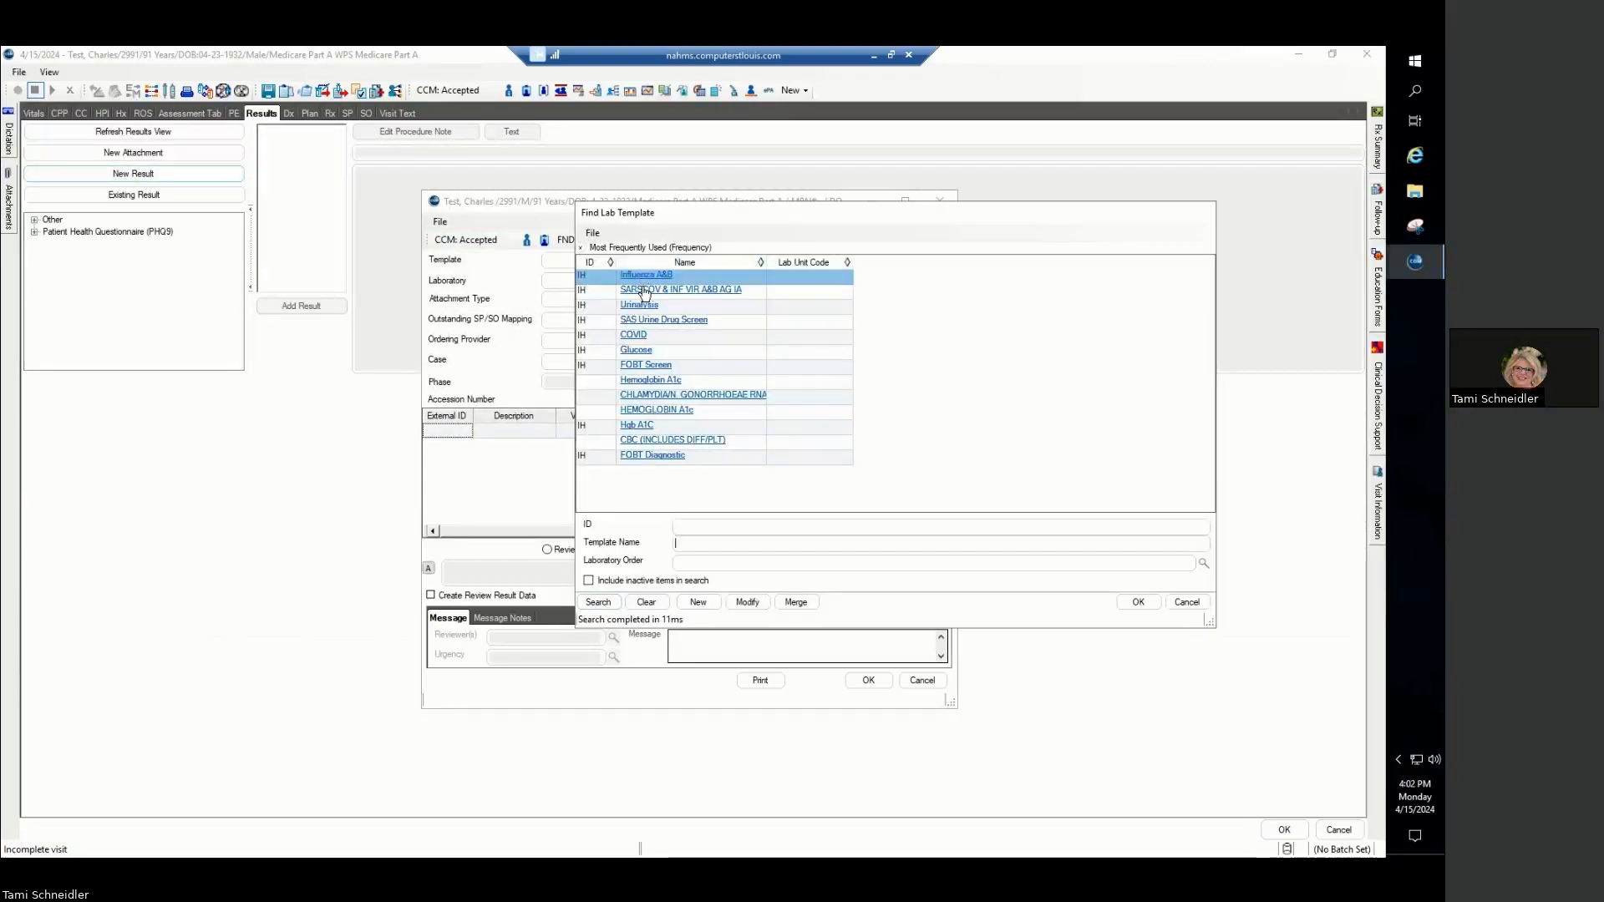
{"action": "left_click", "coordinate": [699, 526]}
{"action": "type", "text": "IH"}
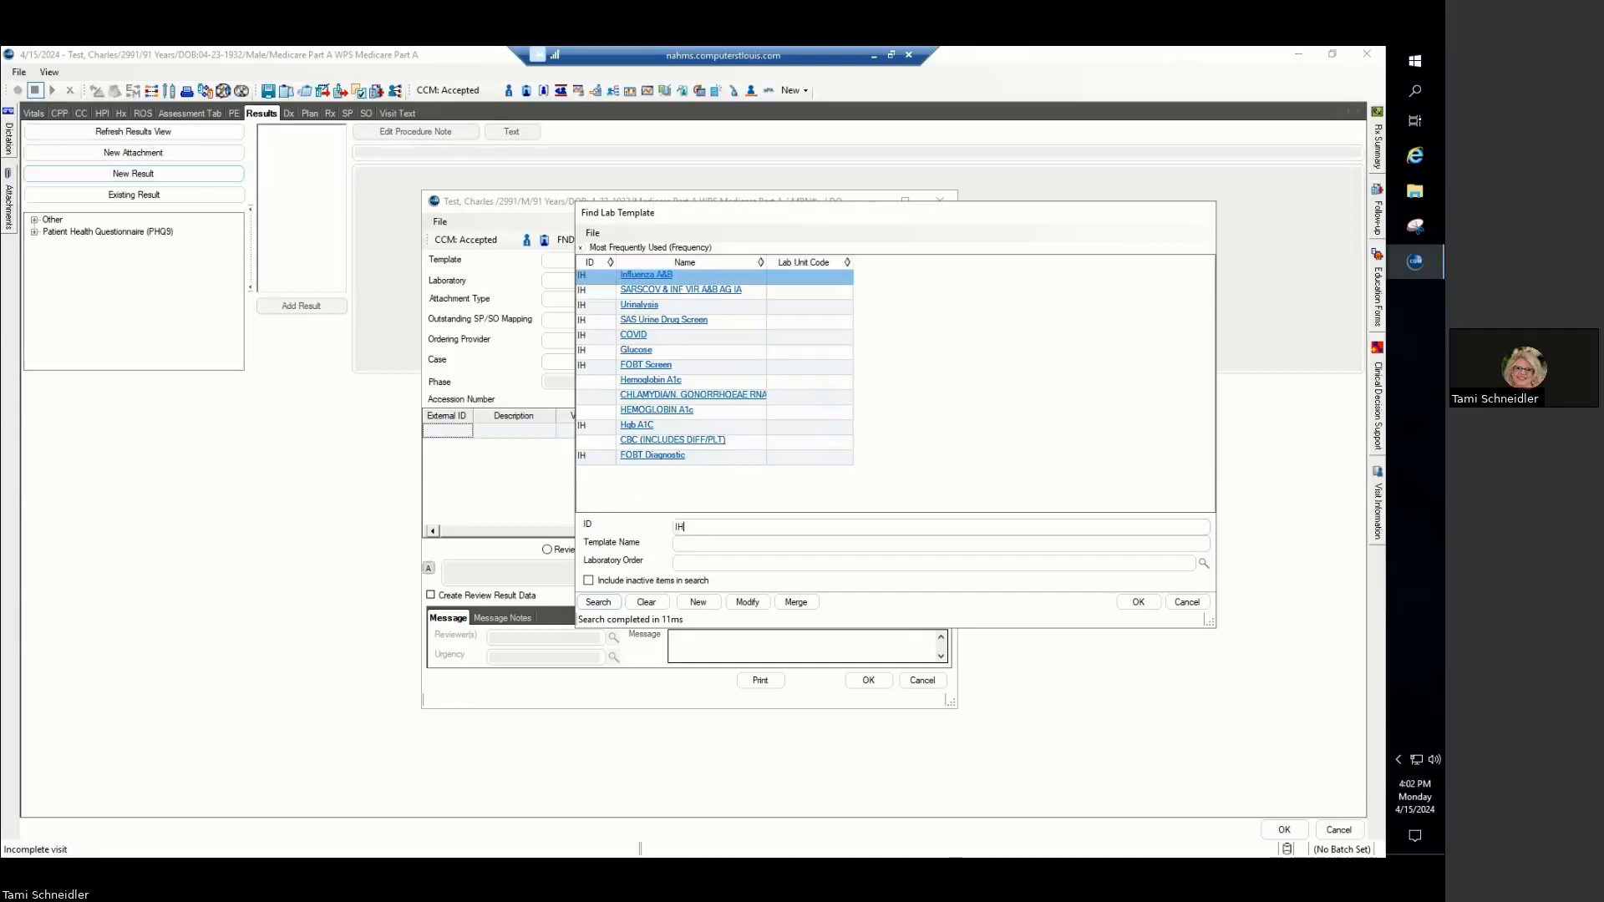
{"action": "left_click", "coordinate": [605, 604]}
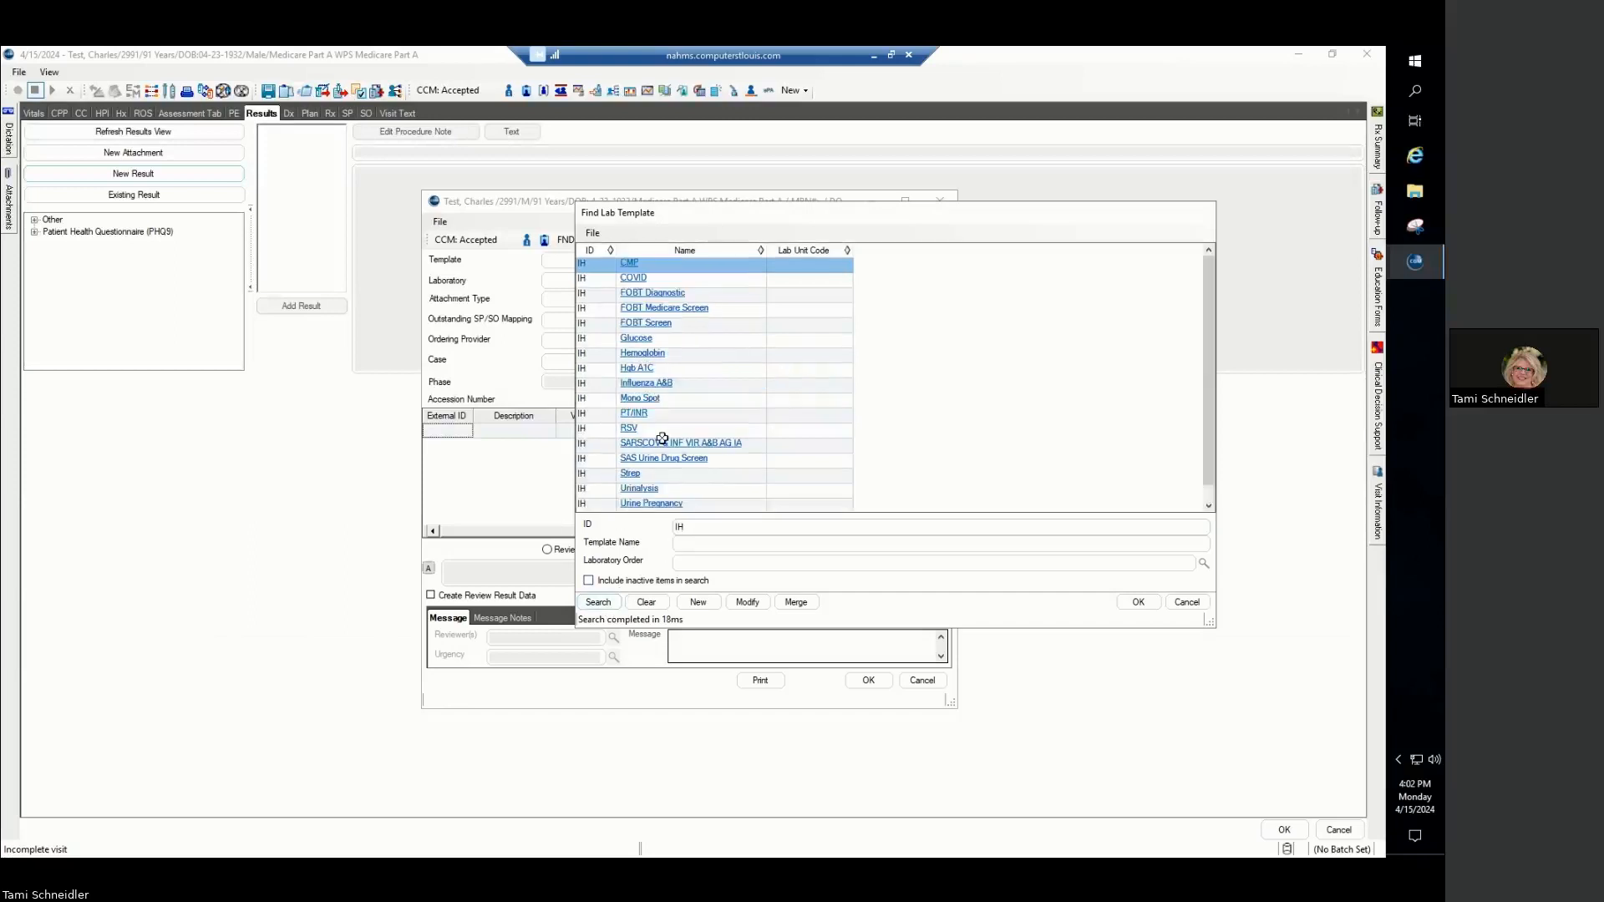
{"action": "double_click", "coordinate": [631, 474]}
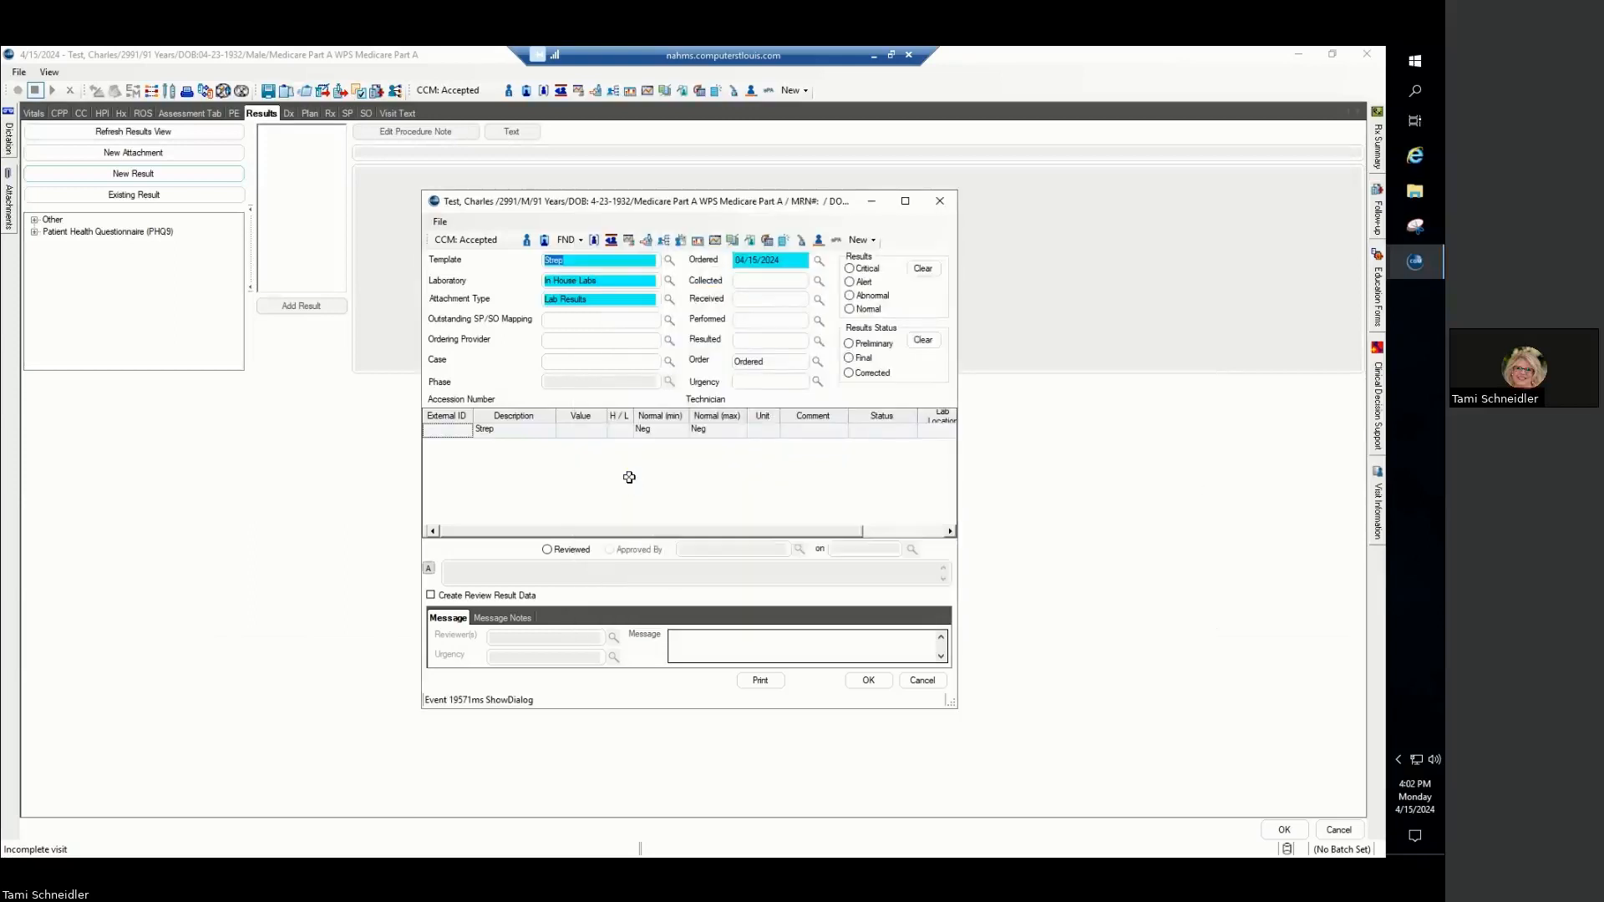
- Map the result to the outstanding (87880) Strep order, searching by the exact visit date 04/15/2024
{"action": "left_click", "coordinate": [607, 321]}
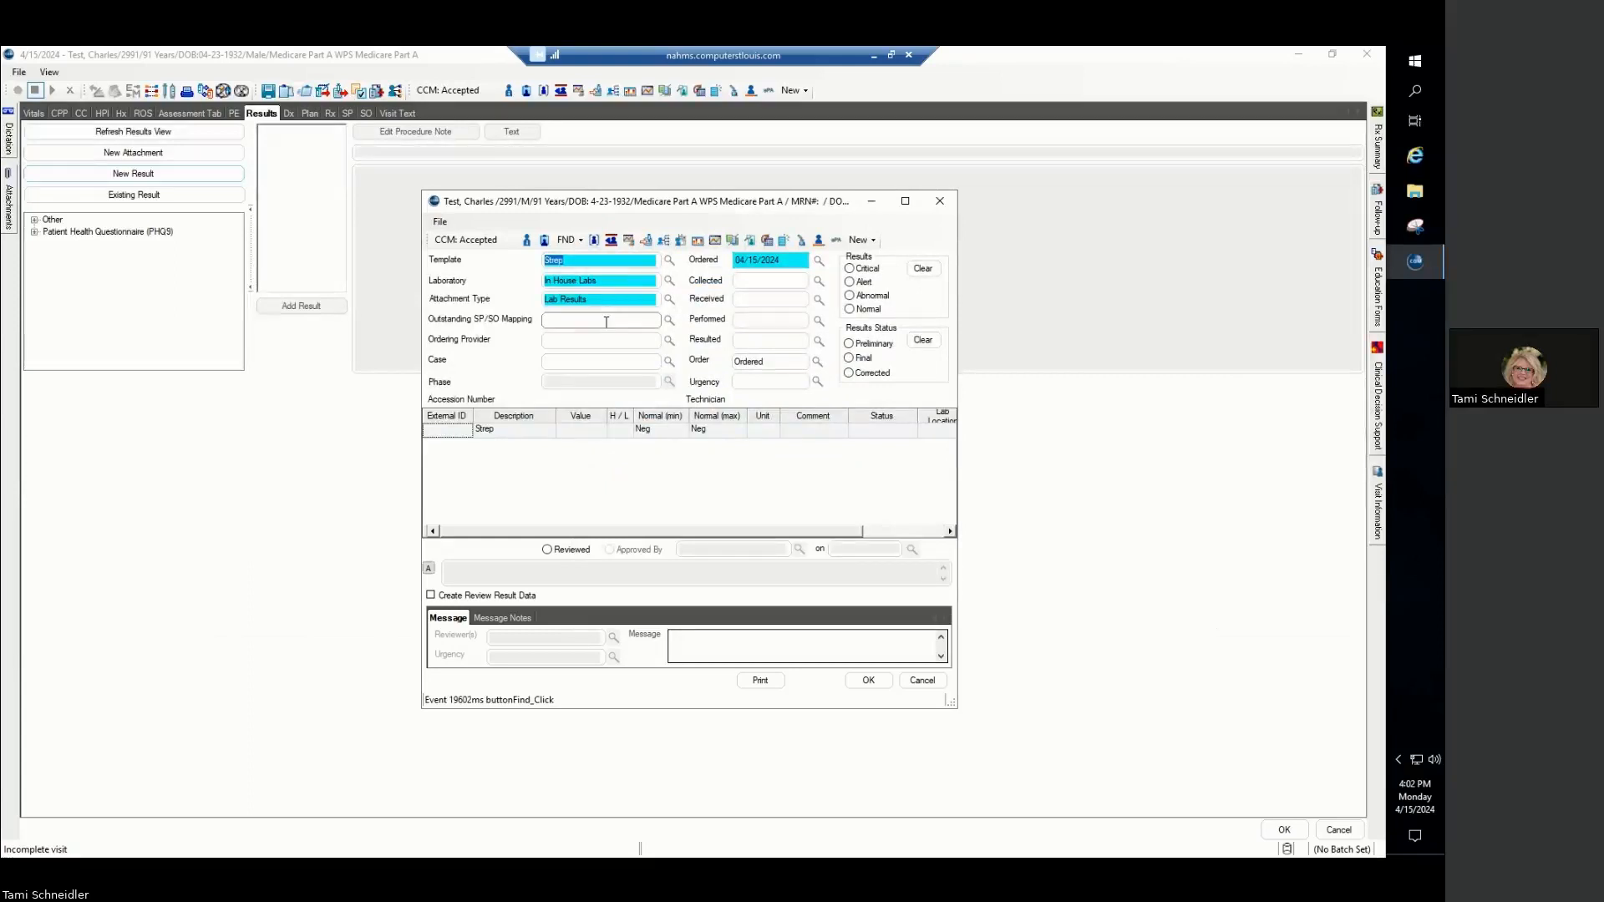
{"action": "left_click", "coordinate": [670, 321]}
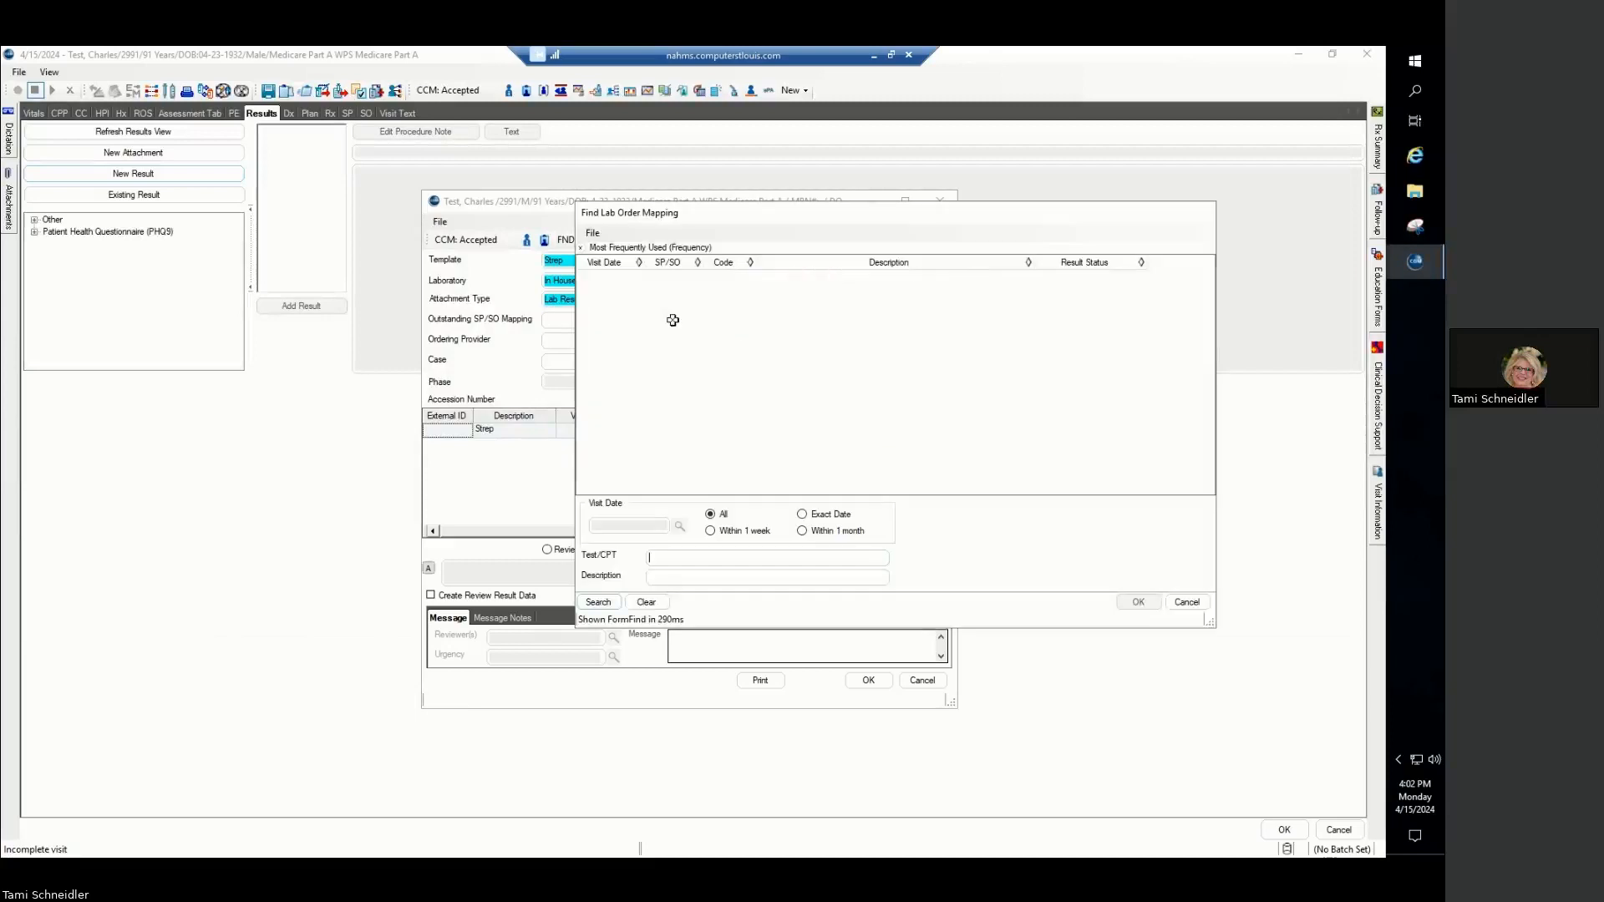
{"action": "left_click", "coordinate": [802, 515]}
{"action": "left_click", "coordinate": [637, 526]}
{"action": "type", "text": "04/15/2024"}
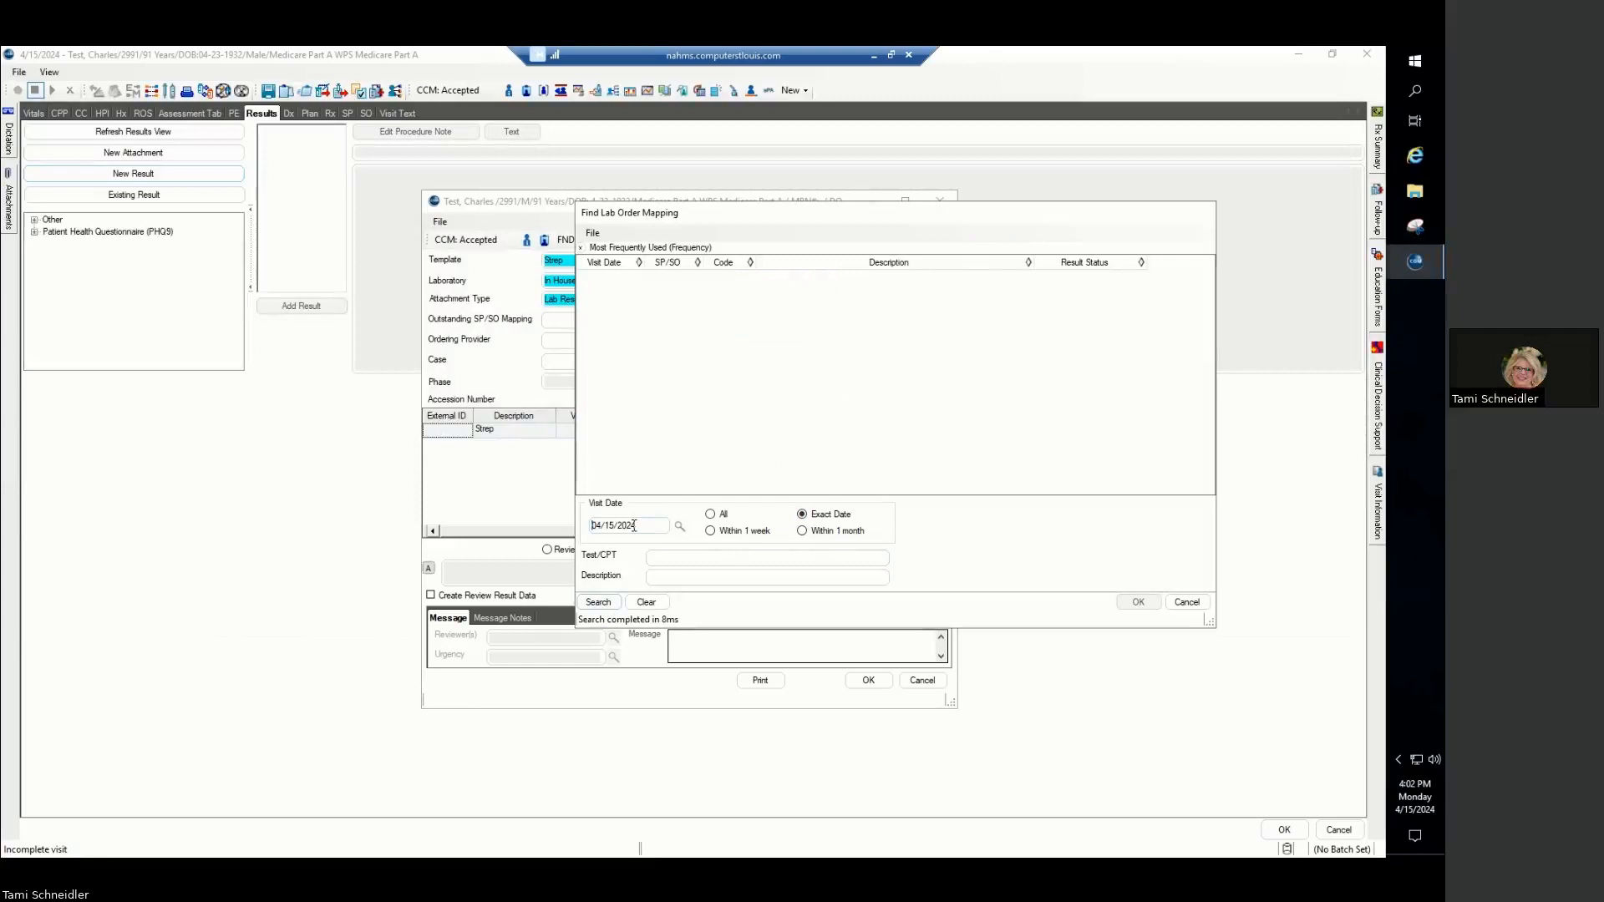
{"action": "left_click", "coordinate": [598, 603]}
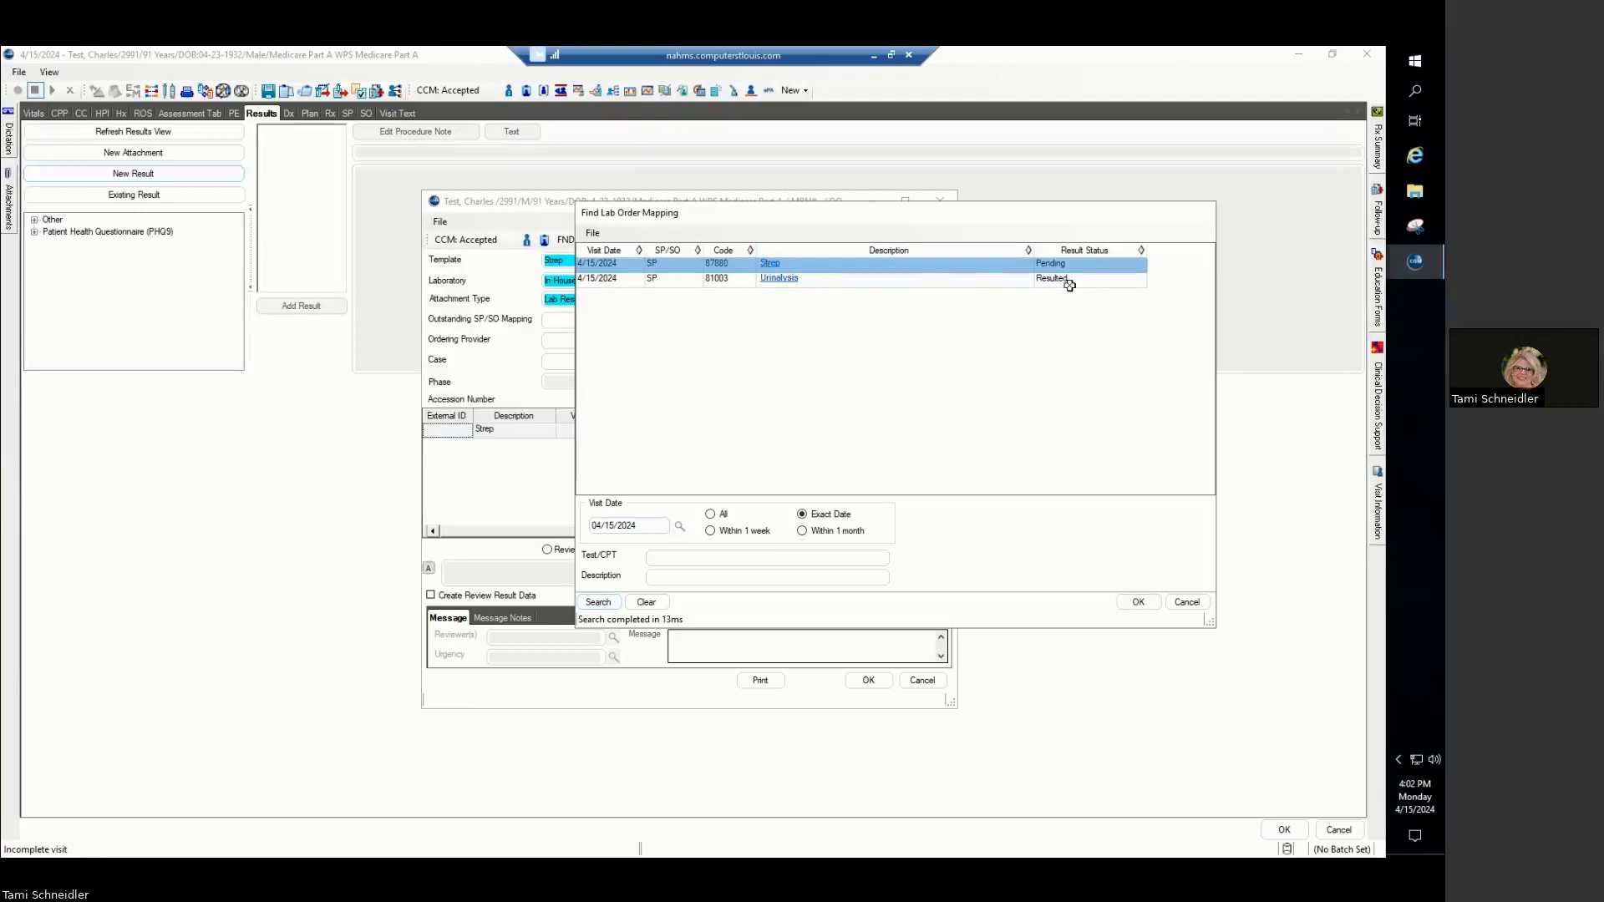
{"action": "left_click", "coordinate": [771, 264]}
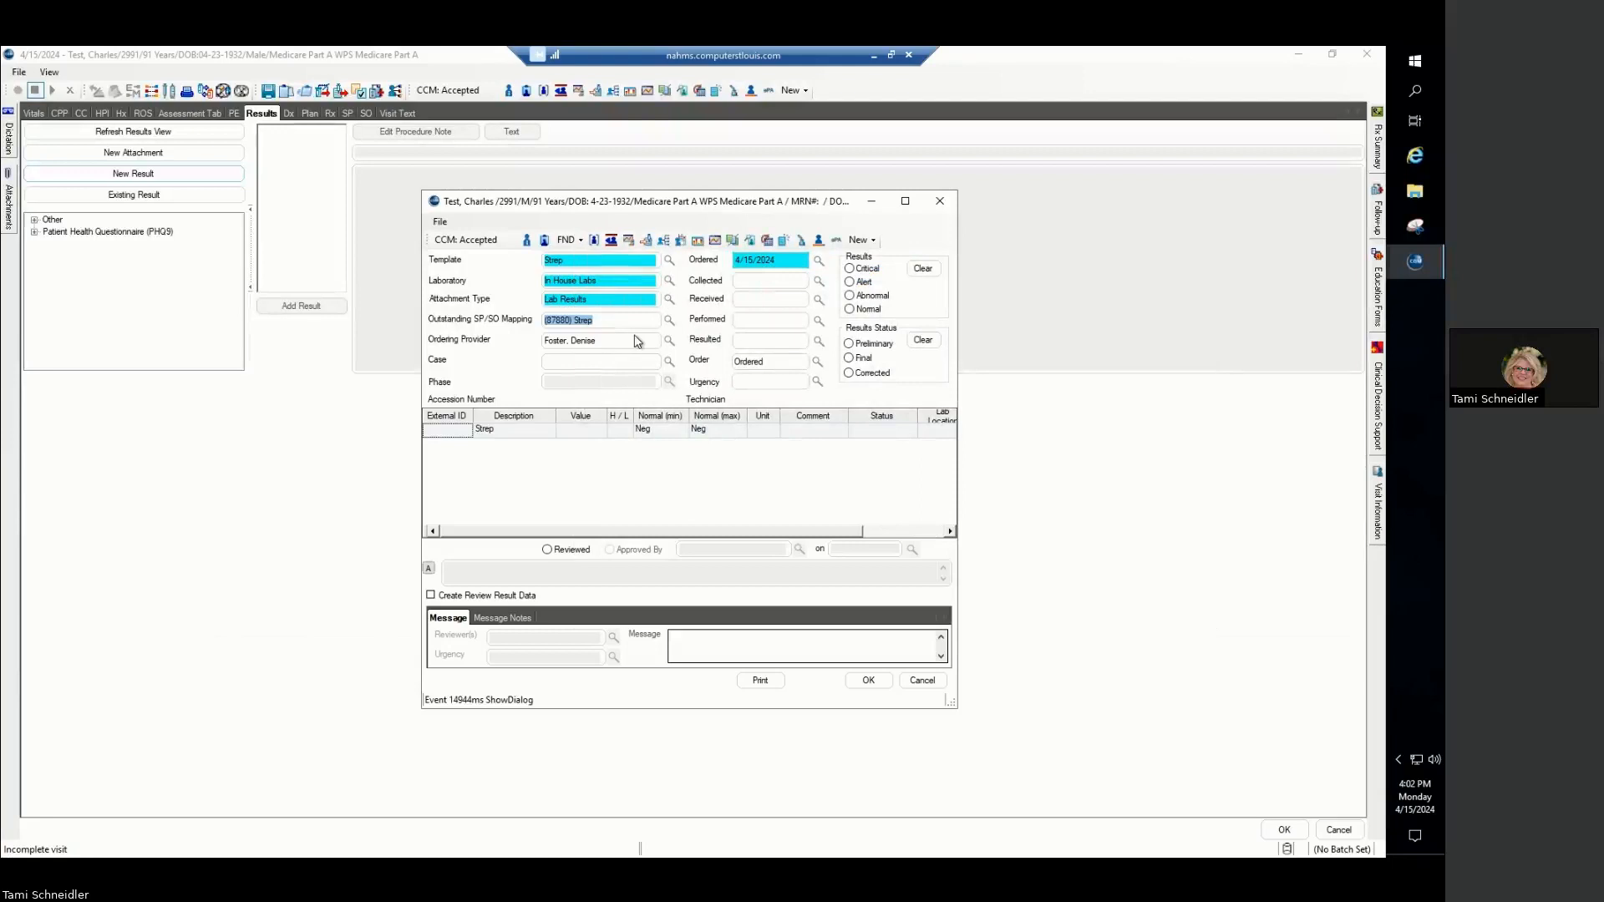
- Fill in the Strep result's Collected, Received, Performed and Resulted dates with today's date, 4/15/2024
{"action": "left_click", "coordinate": [774, 280]}
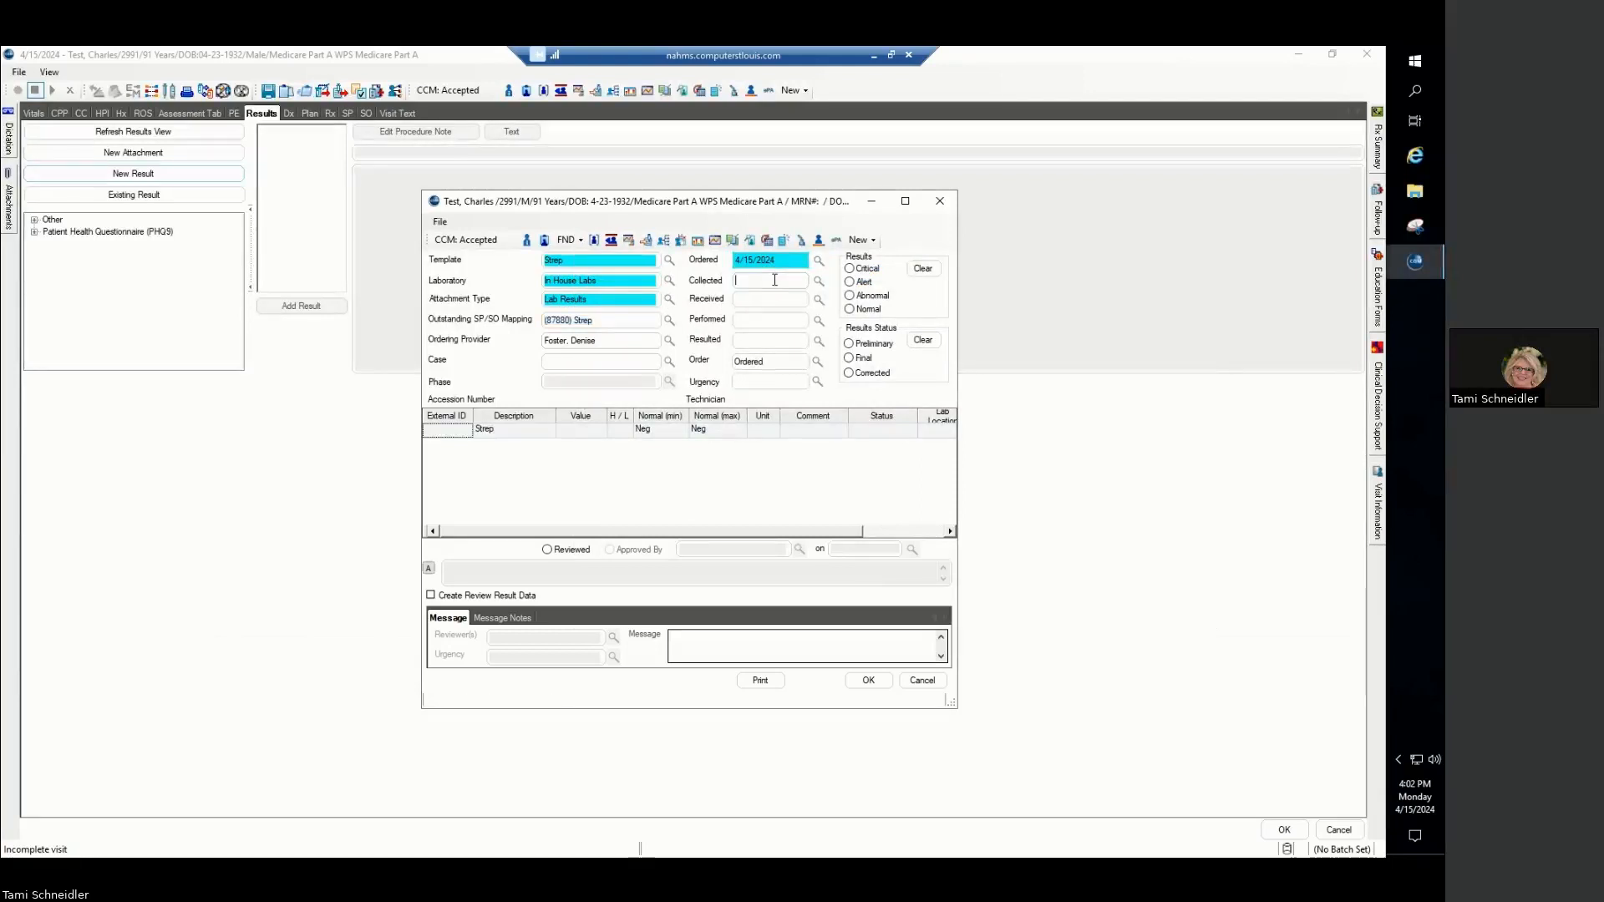
{"action": "key", "text": "t"}
{"action": "left_click", "coordinate": [762, 301]}
{"action": "key", "text": "t"}
{"action": "left_click", "coordinate": [755, 321]}
{"action": "key", "text": "t"}
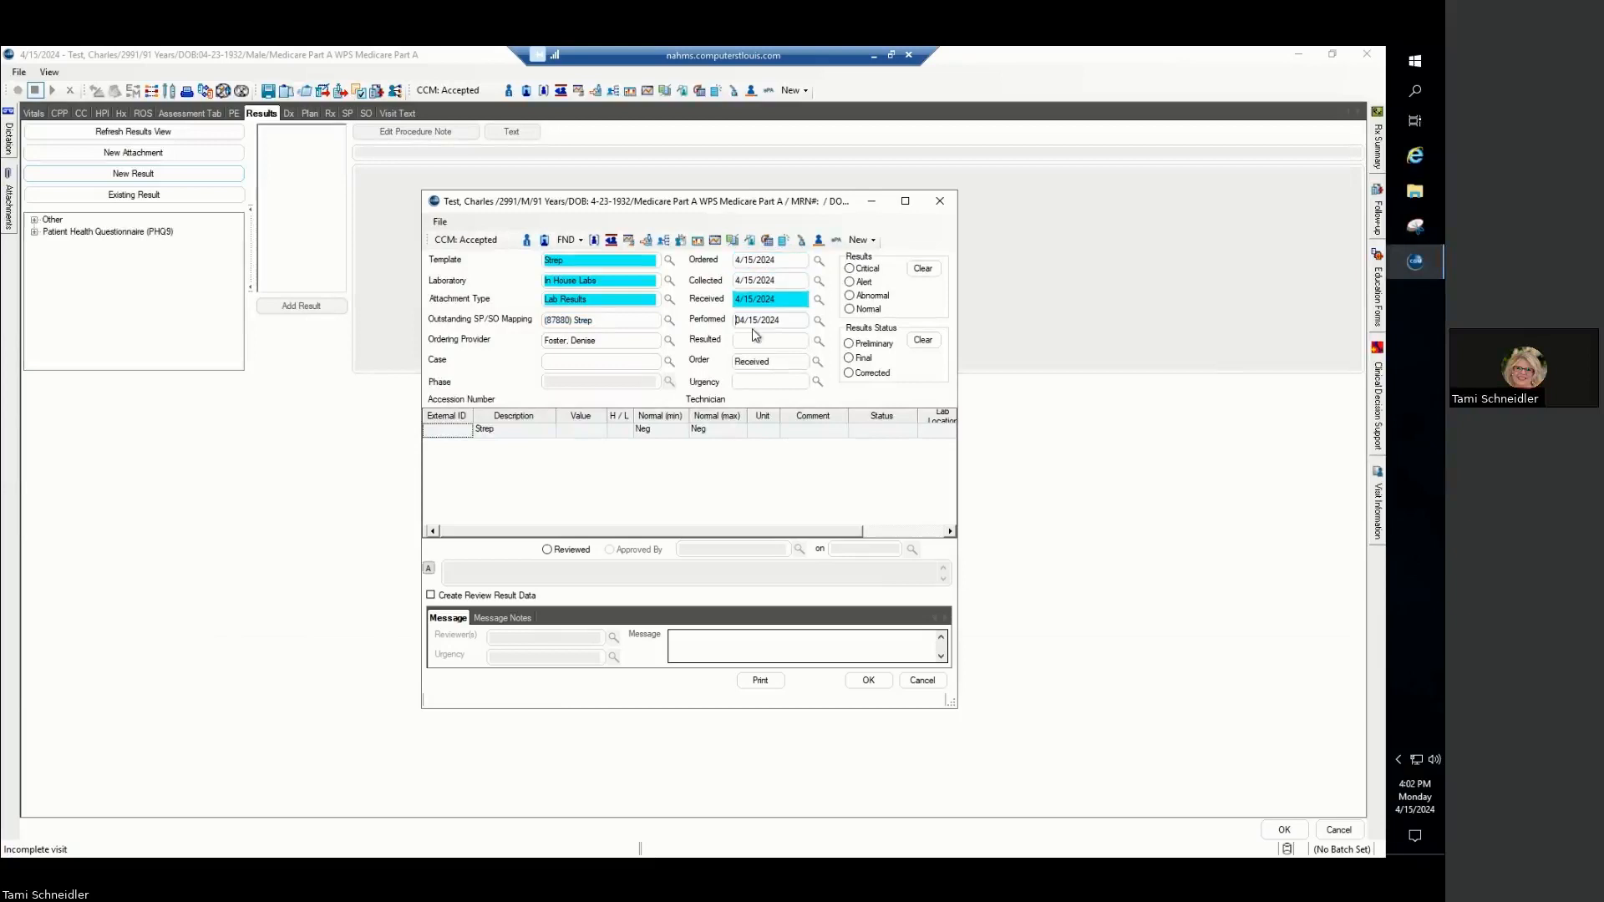
{"action": "left_click", "coordinate": [754, 340]}
{"action": "key", "text": "t"}
{"action": "left_click", "coordinate": [751, 378]}
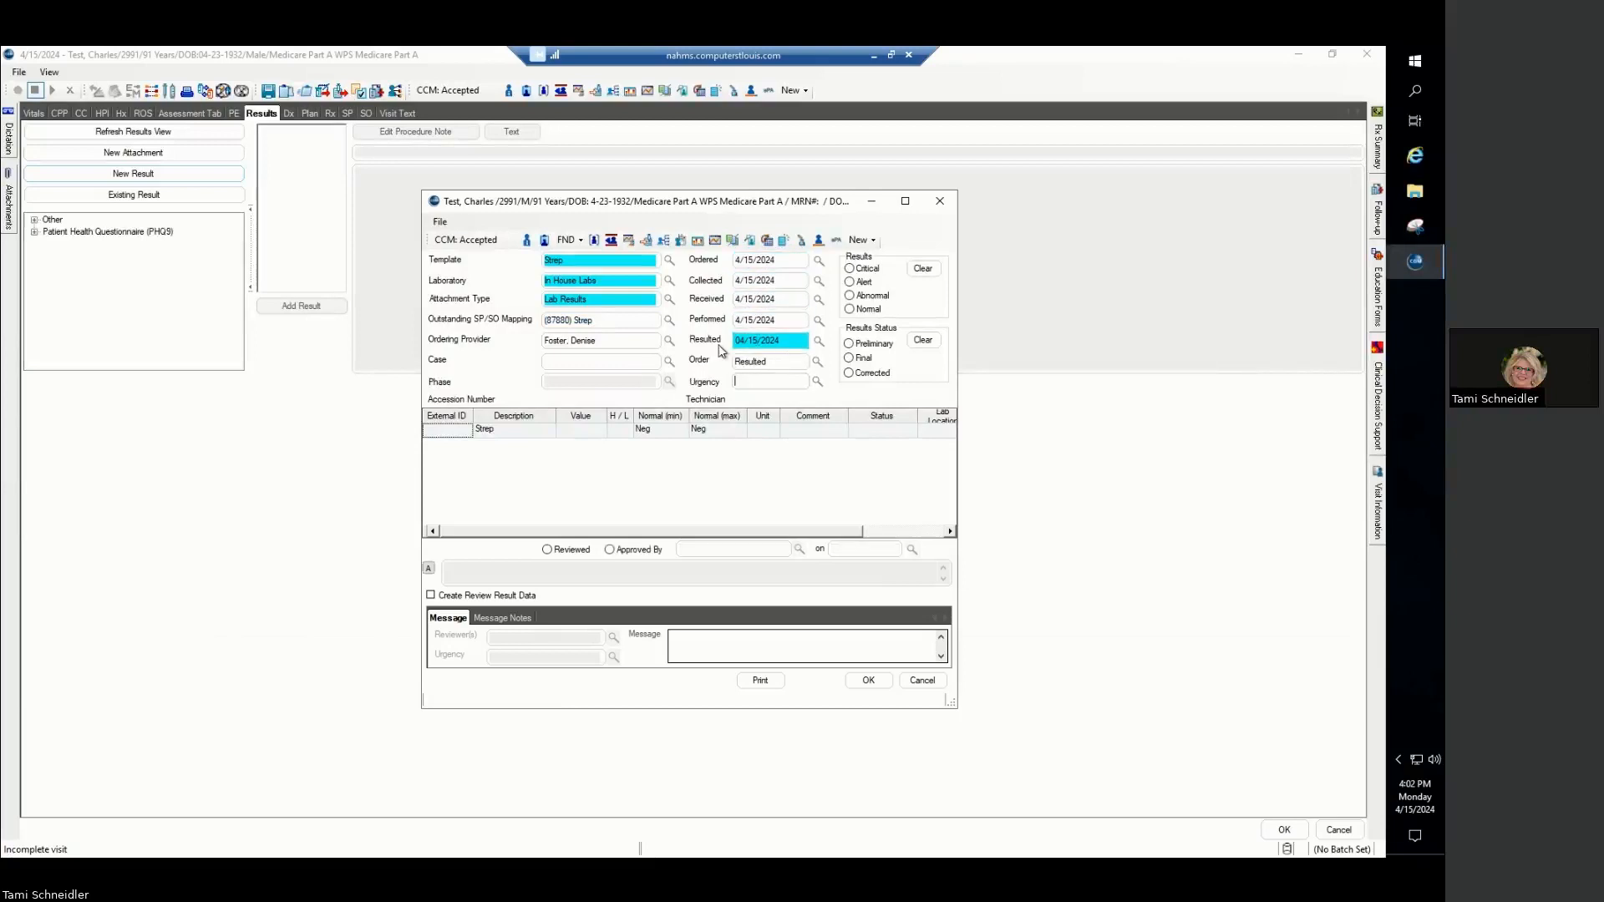
- Enter Neg as the Strep test value and save the result
{"action": "left_click", "coordinate": [576, 431]}
{"action": "type", "text": "Neg"}
{"action": "left_click", "coordinate": [869, 681]}
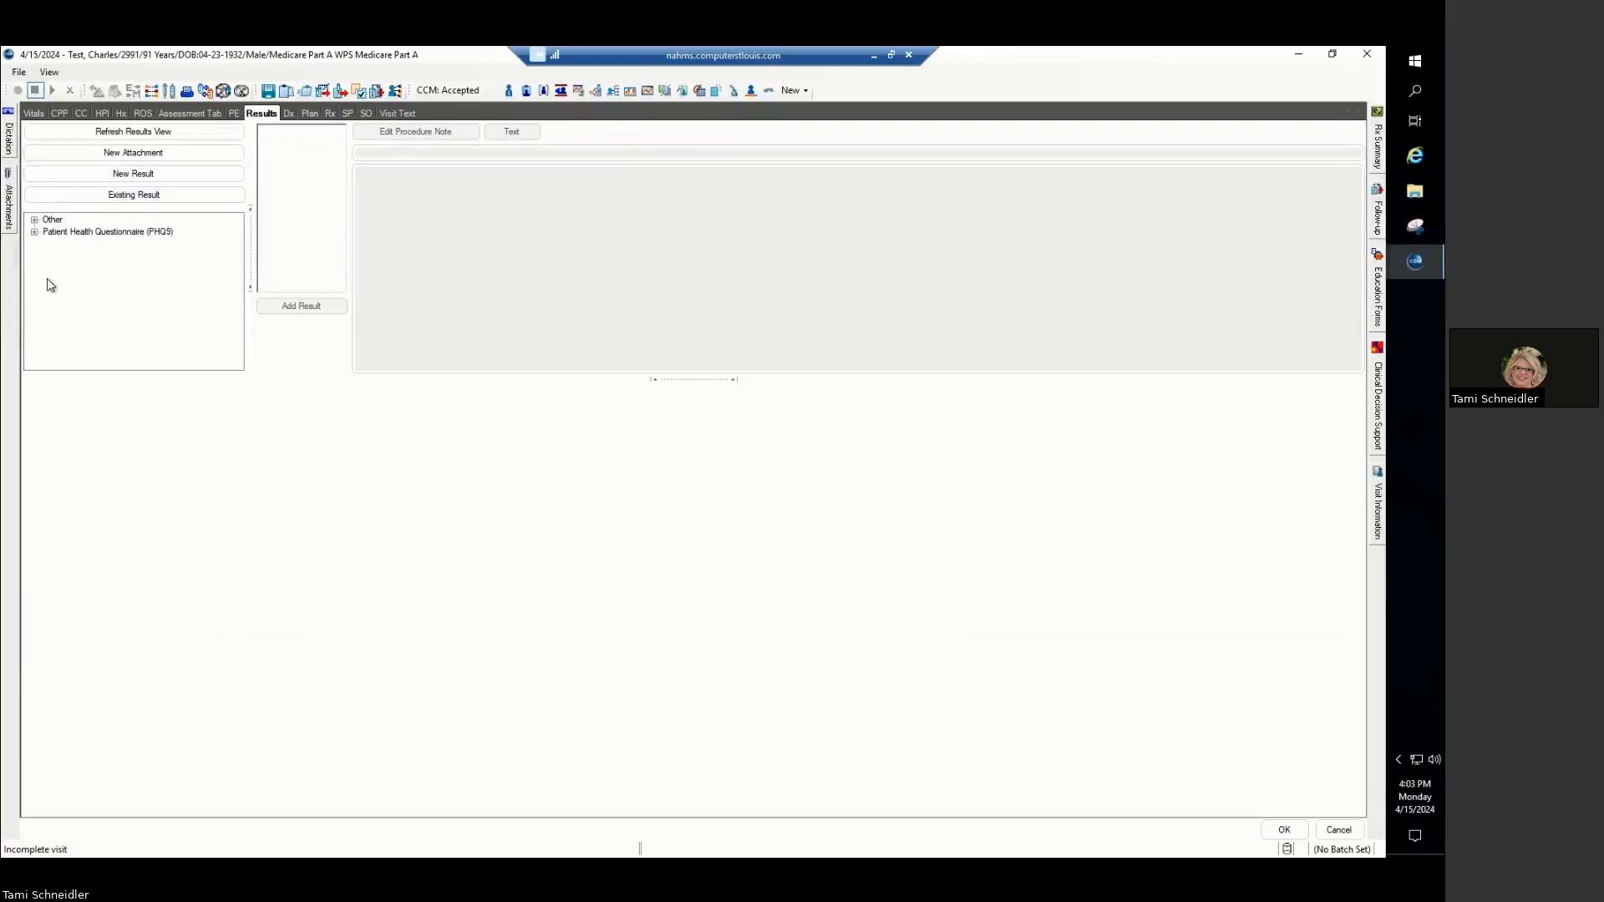
- Refresh the visit's results list and review the 4/15/2024 Strep result followed by the Urinalysis result
{"action": "left_click", "coordinate": [160, 139]}
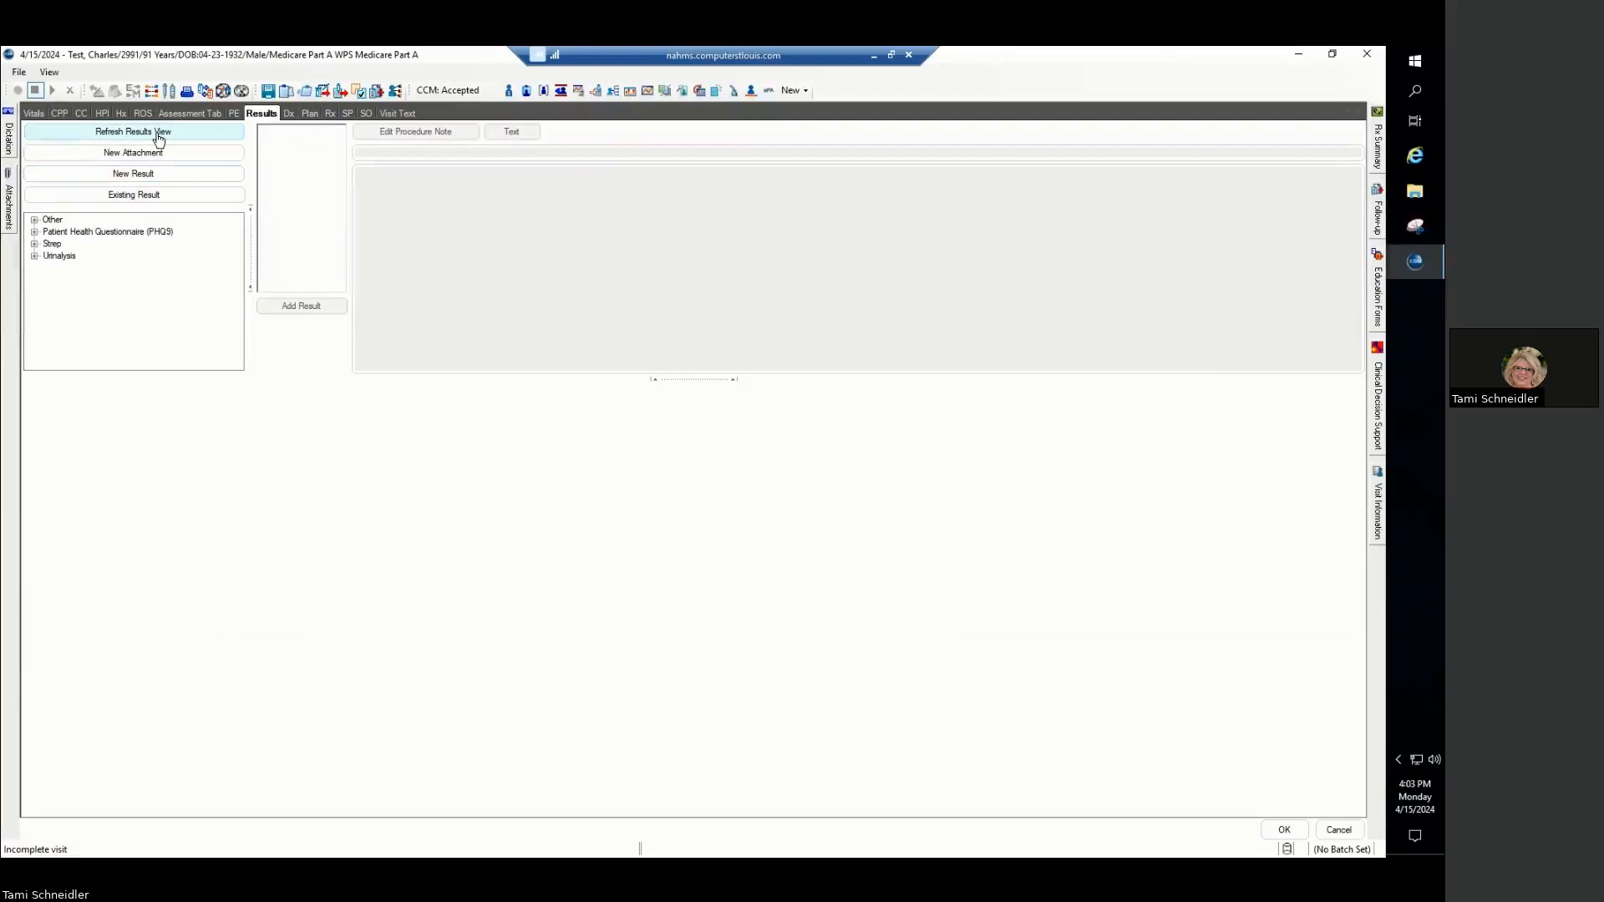
{"action": "left_click", "coordinate": [35, 244]}
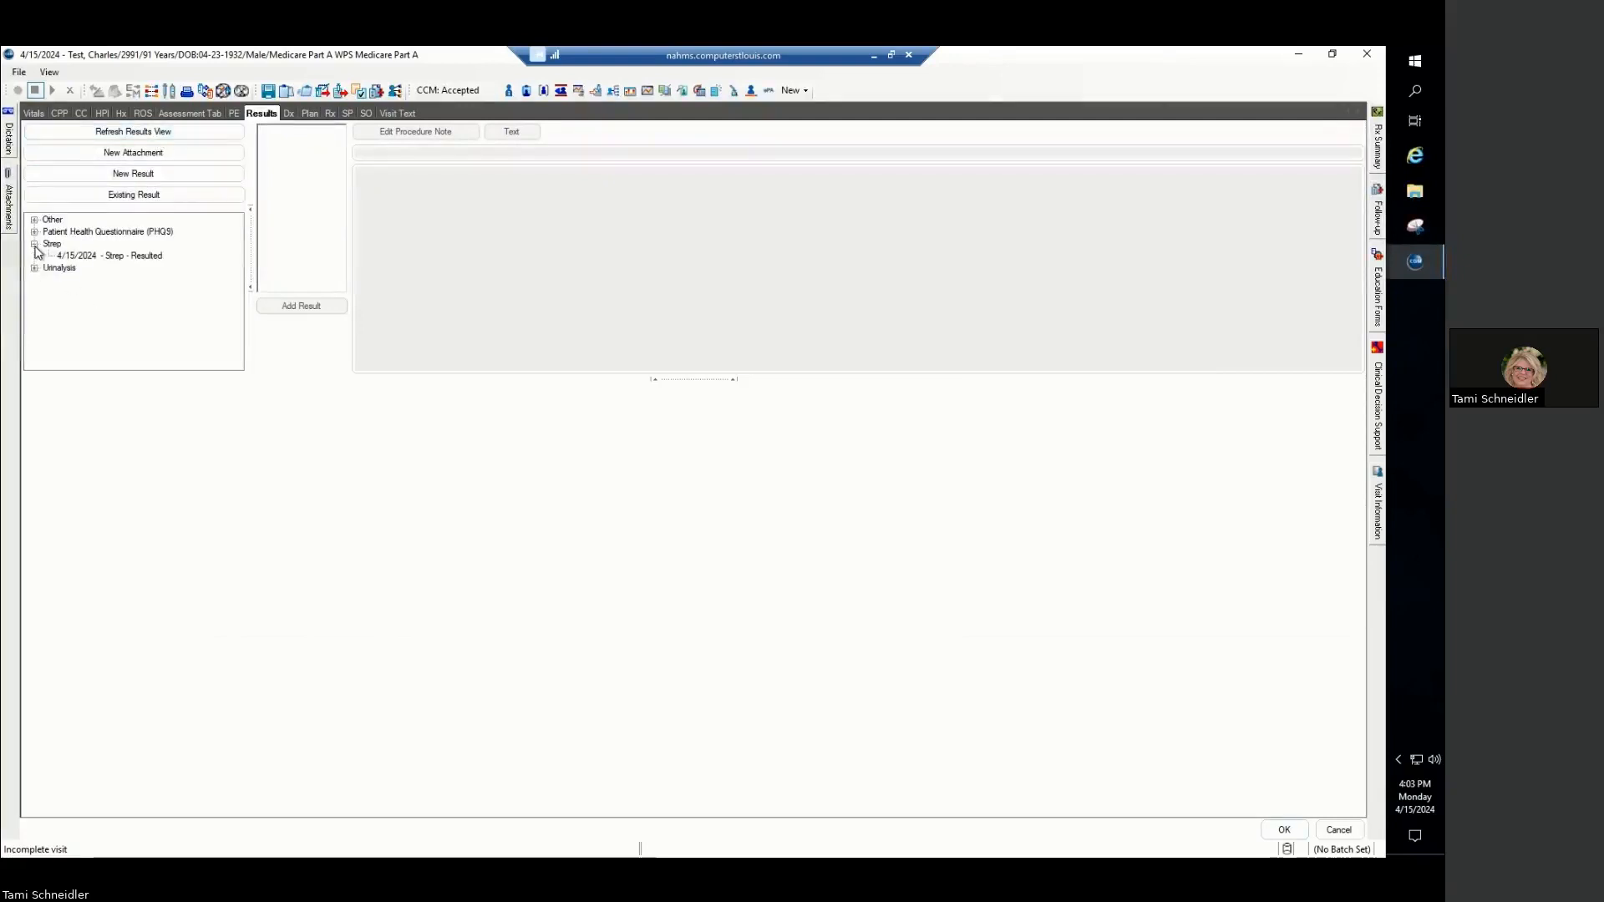
{"action": "left_click", "coordinate": [98, 257]}
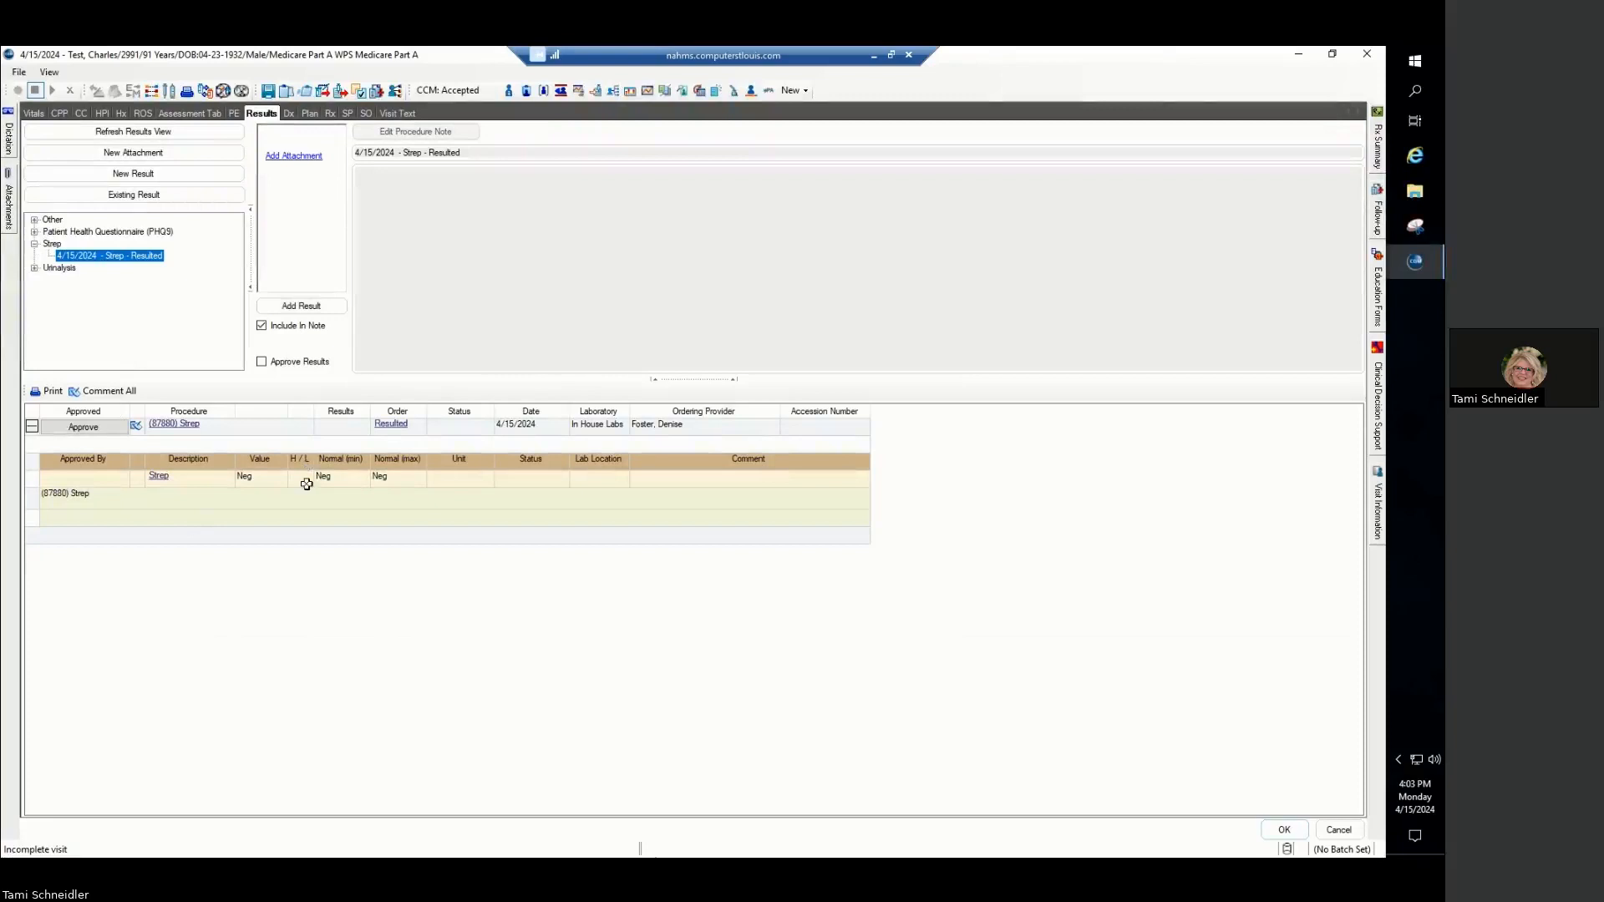
{"action": "left_click", "coordinate": [34, 268]}
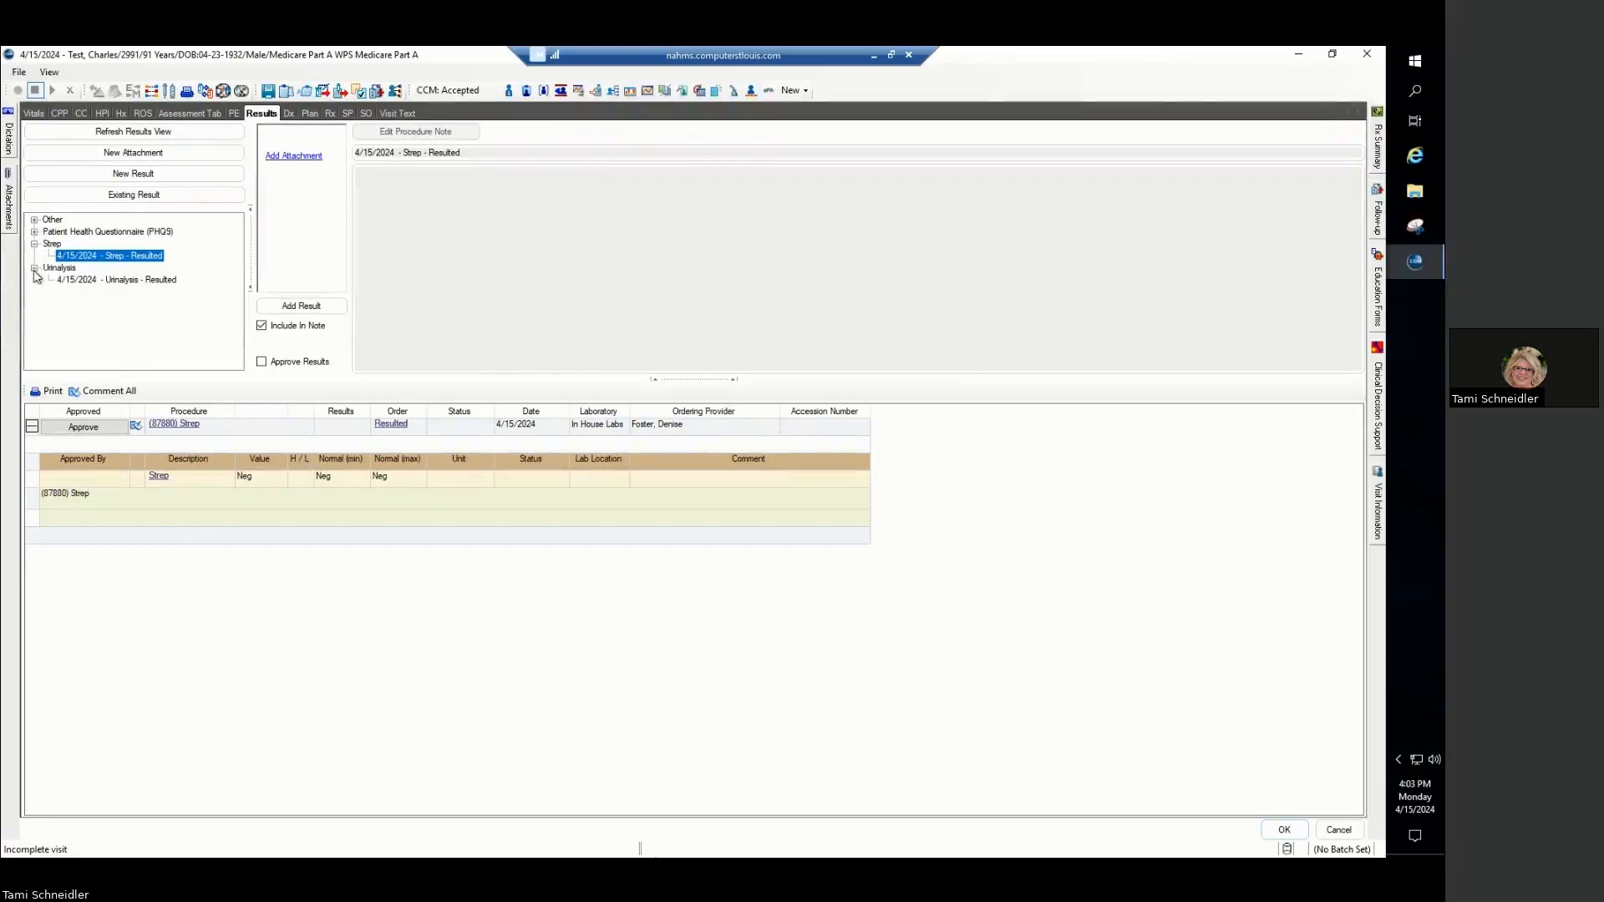
{"action": "left_click", "coordinate": [153, 280]}
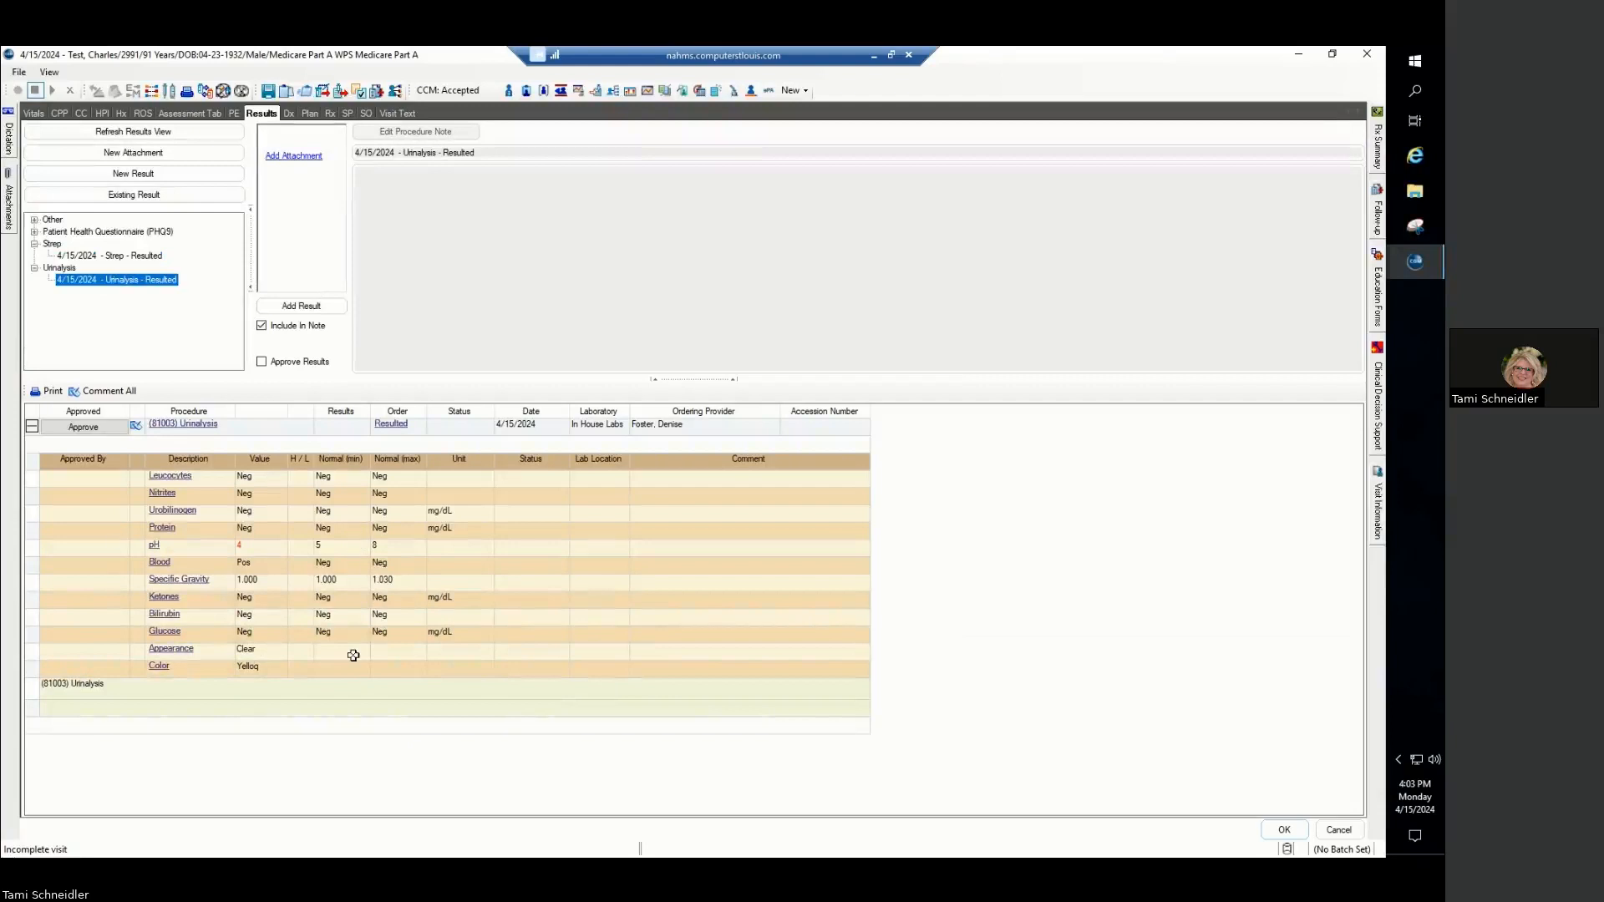